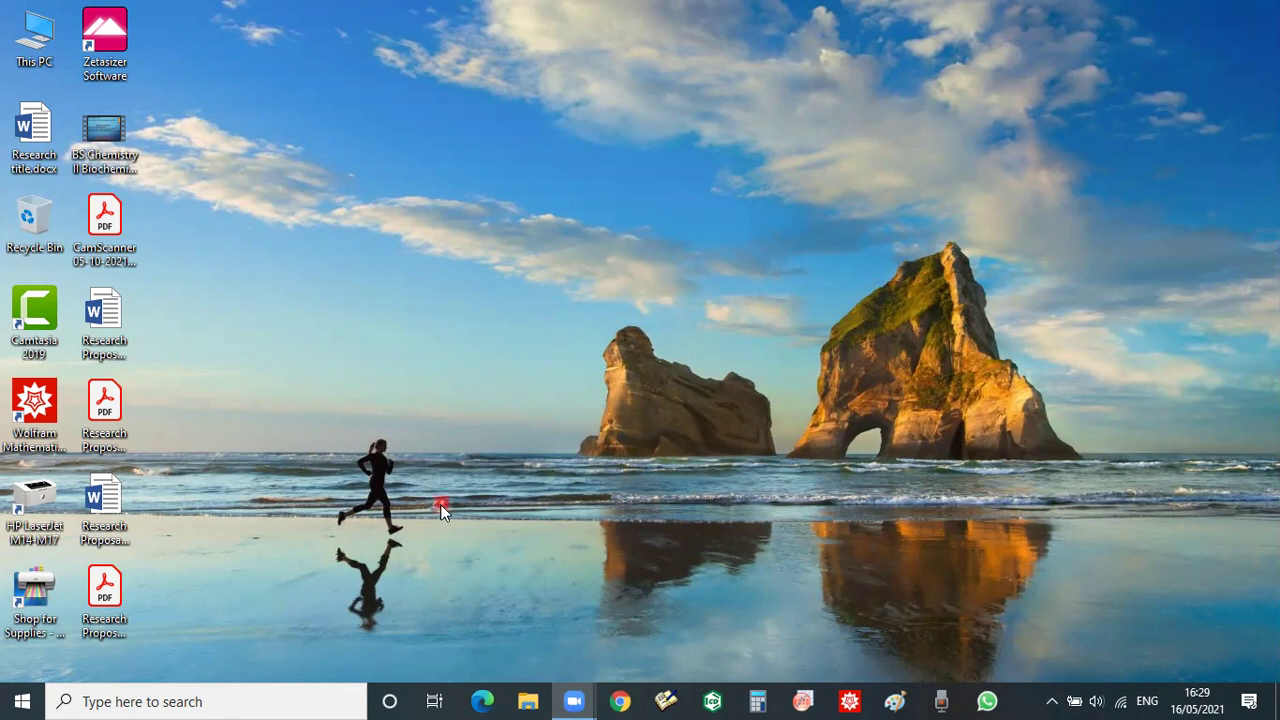
Search Windows for 'word' and launch Word 2016.
click(318, 700)
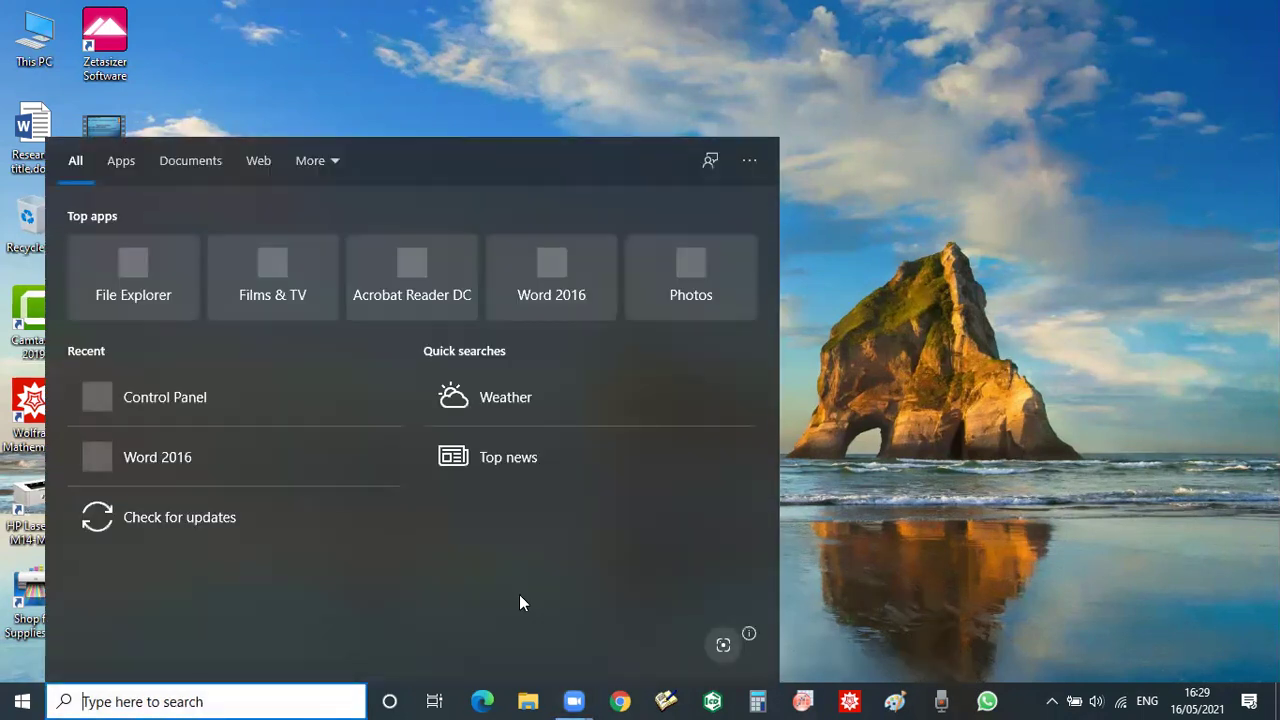
text(word)
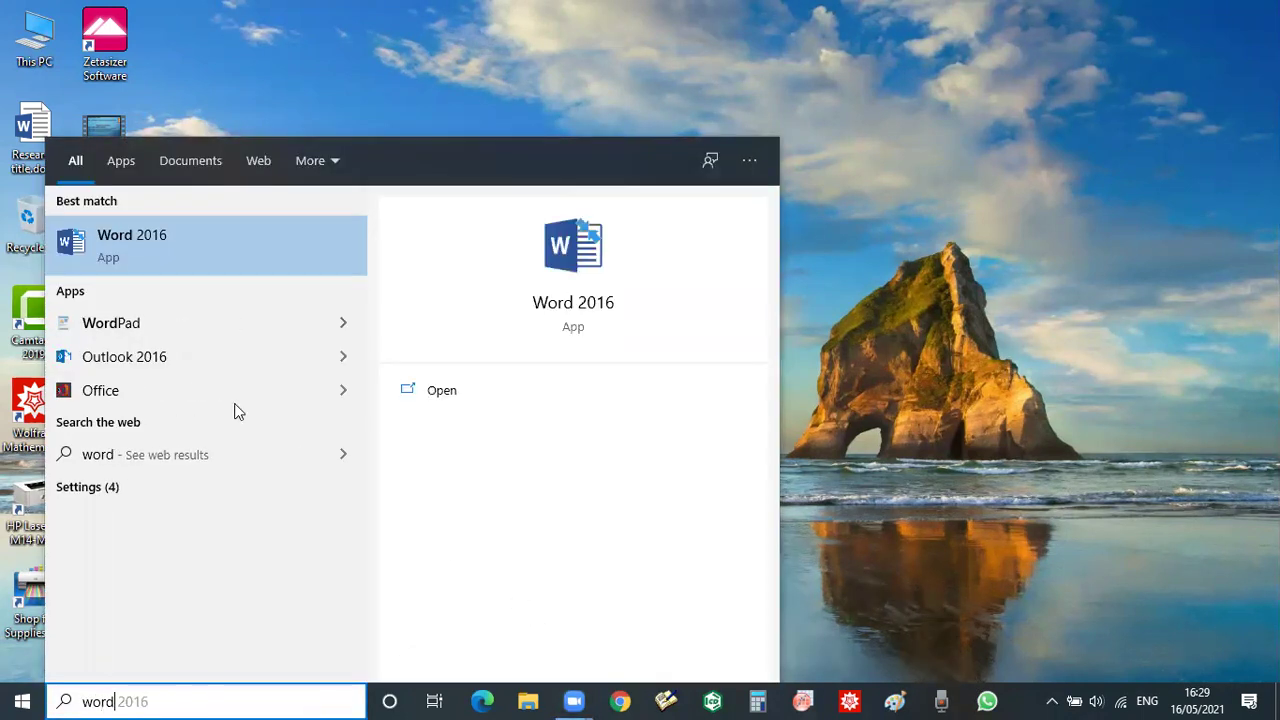
click(201, 258)
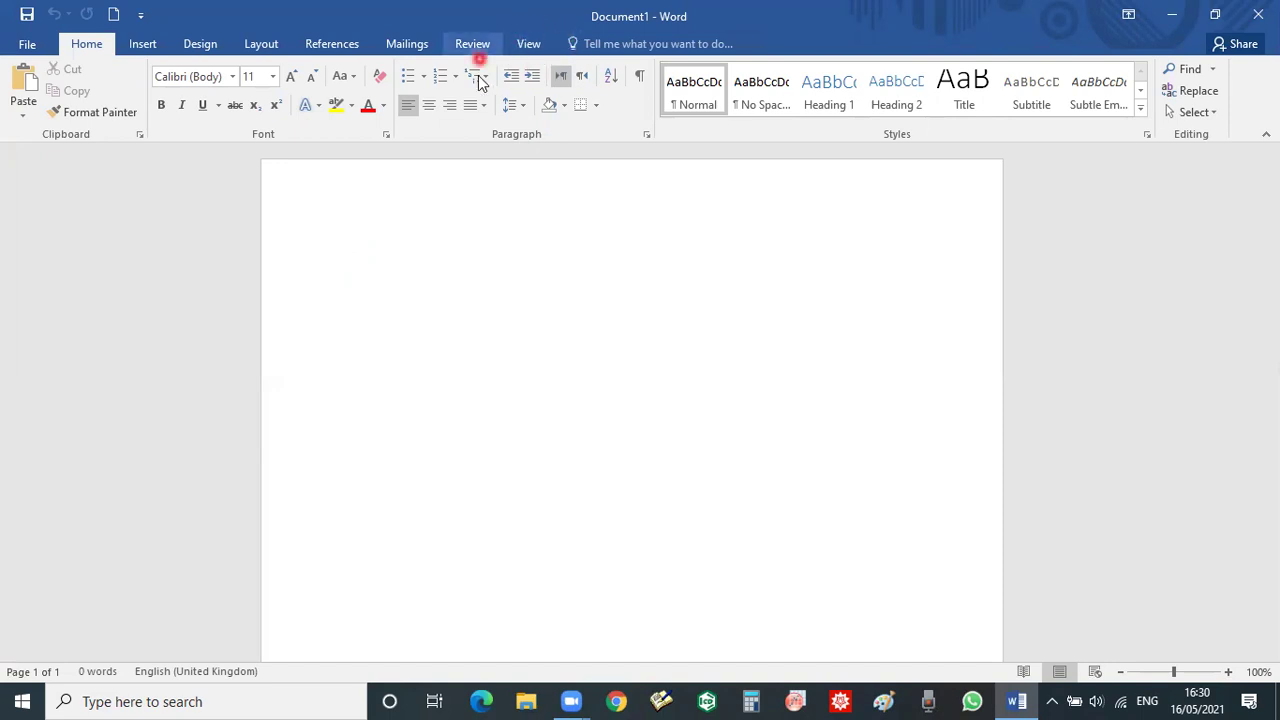
Close the blank Document1 Word window.
click(1258, 14)
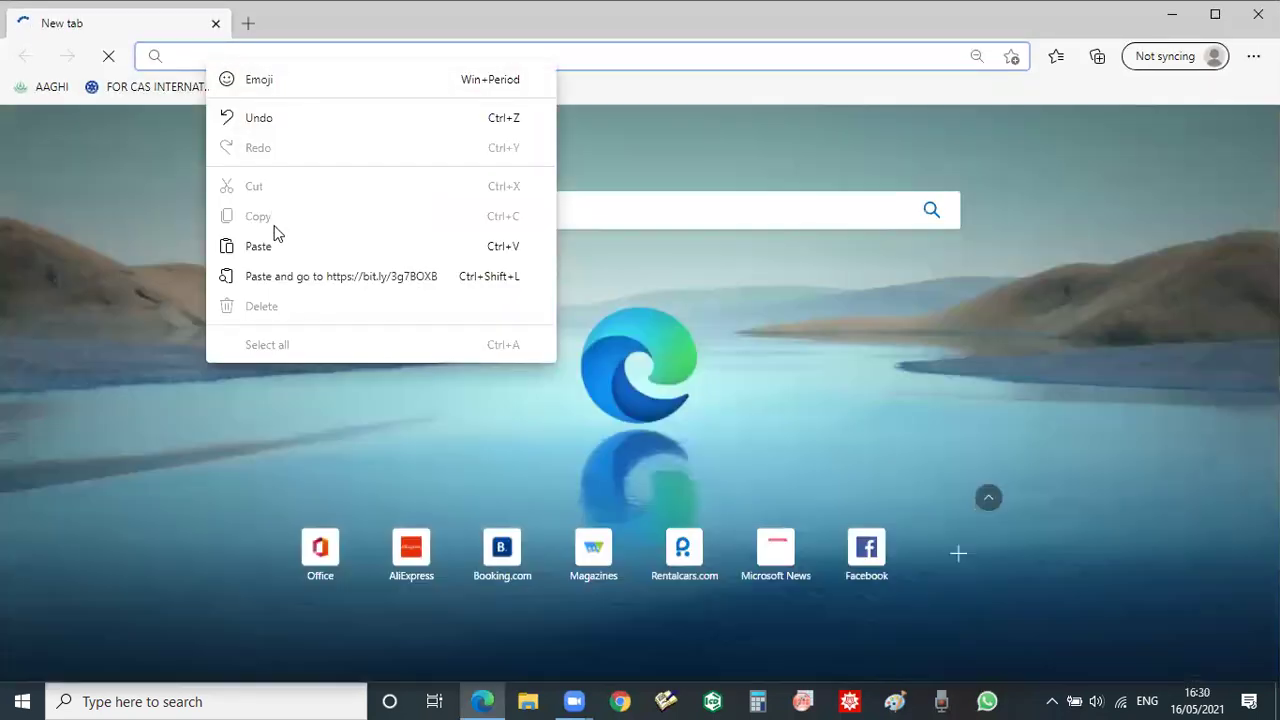
Open the pasted bit.ly MediaFire link and download EndNote_X9_Build_12062.rar (101.78MB).
click(277, 248)
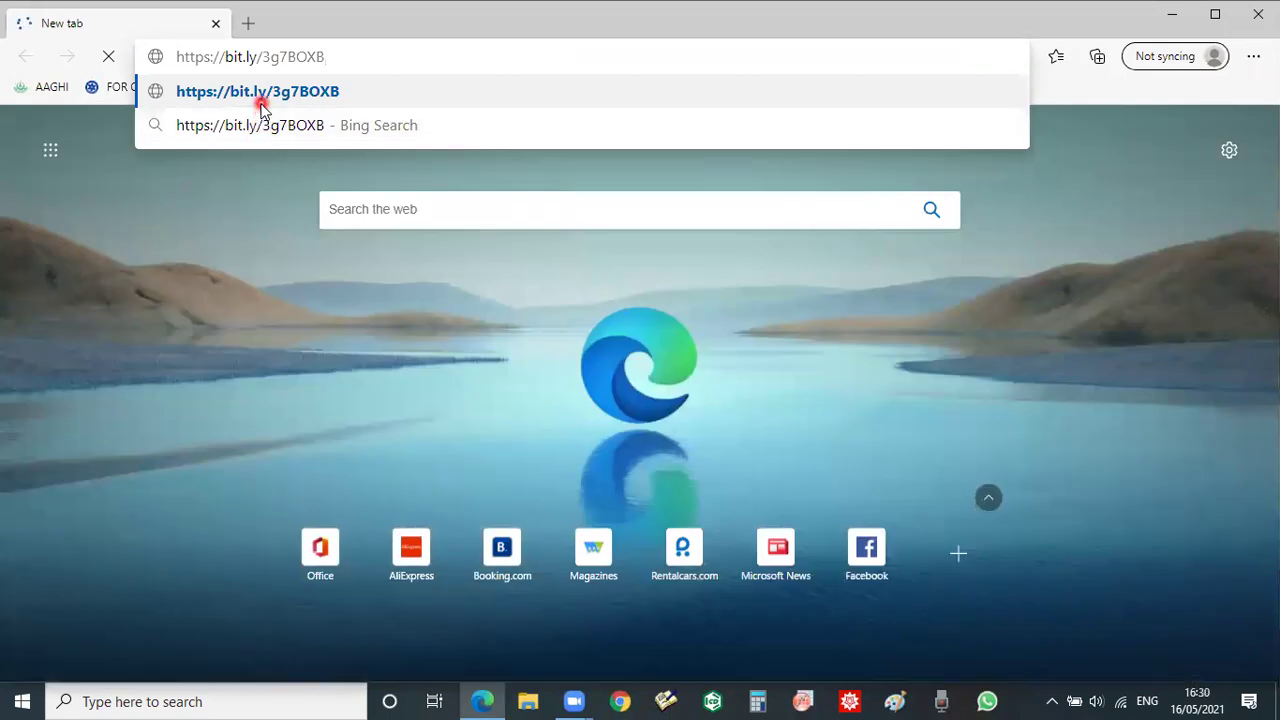
click(260, 104)
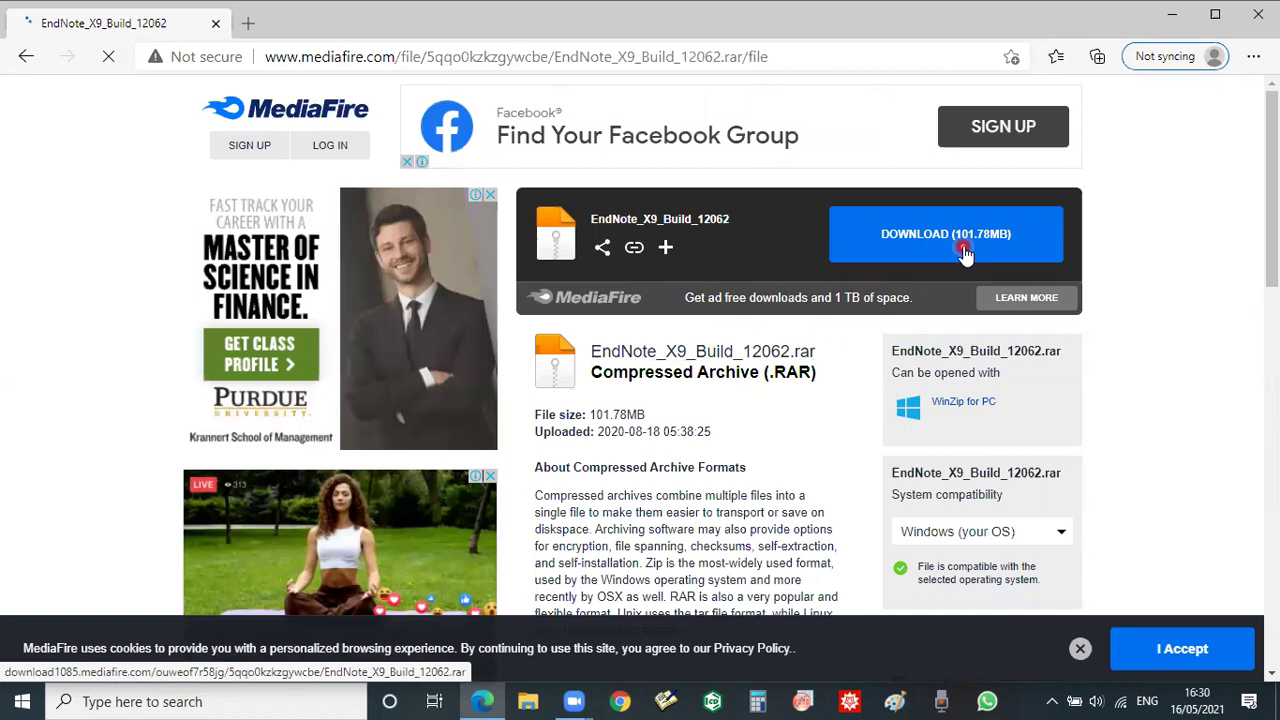
click(963, 252)
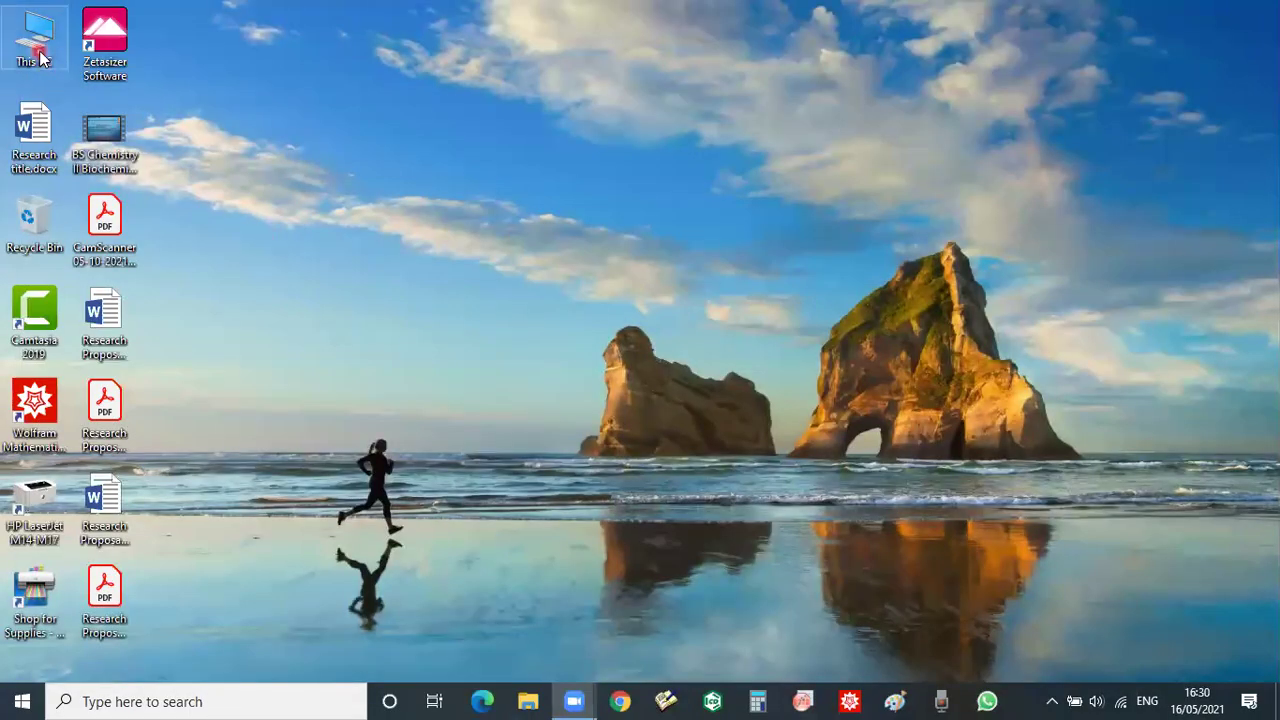
Browse to Local Disk (E:) SOFTWARES and copy EndNote_X9_Build_12062.rar.
double_click(38, 50)
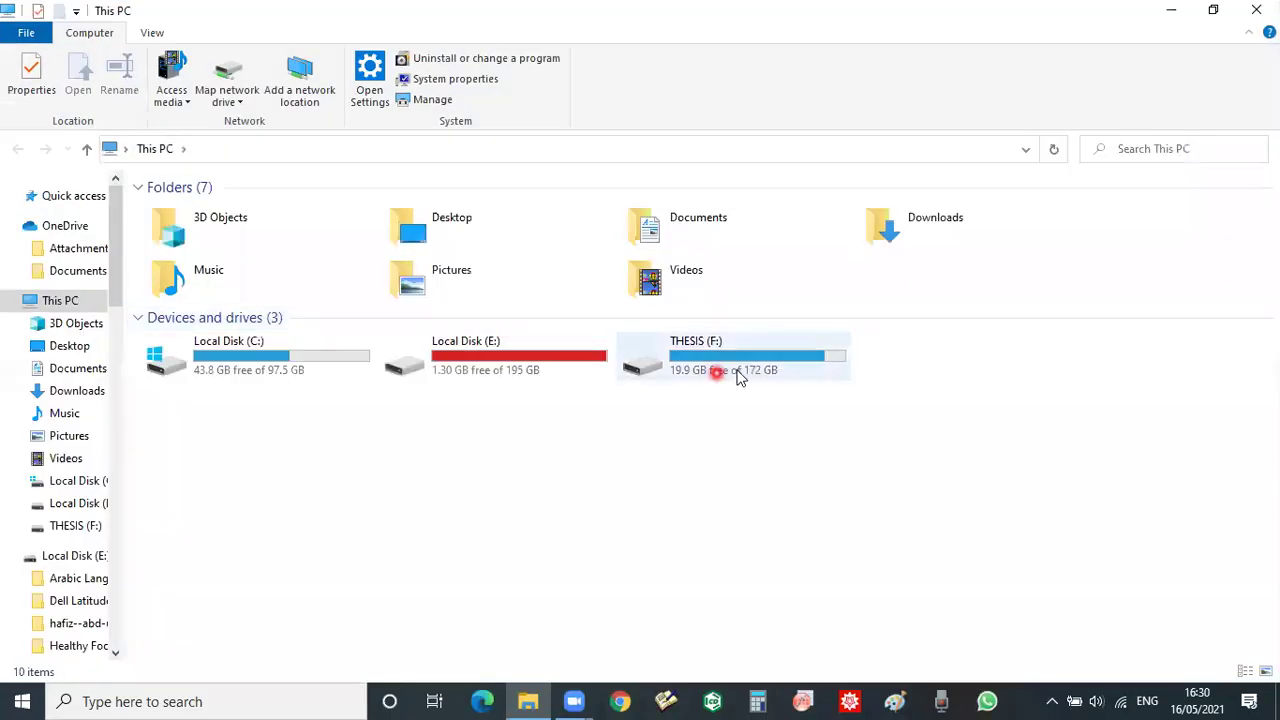
double_click(737, 372)
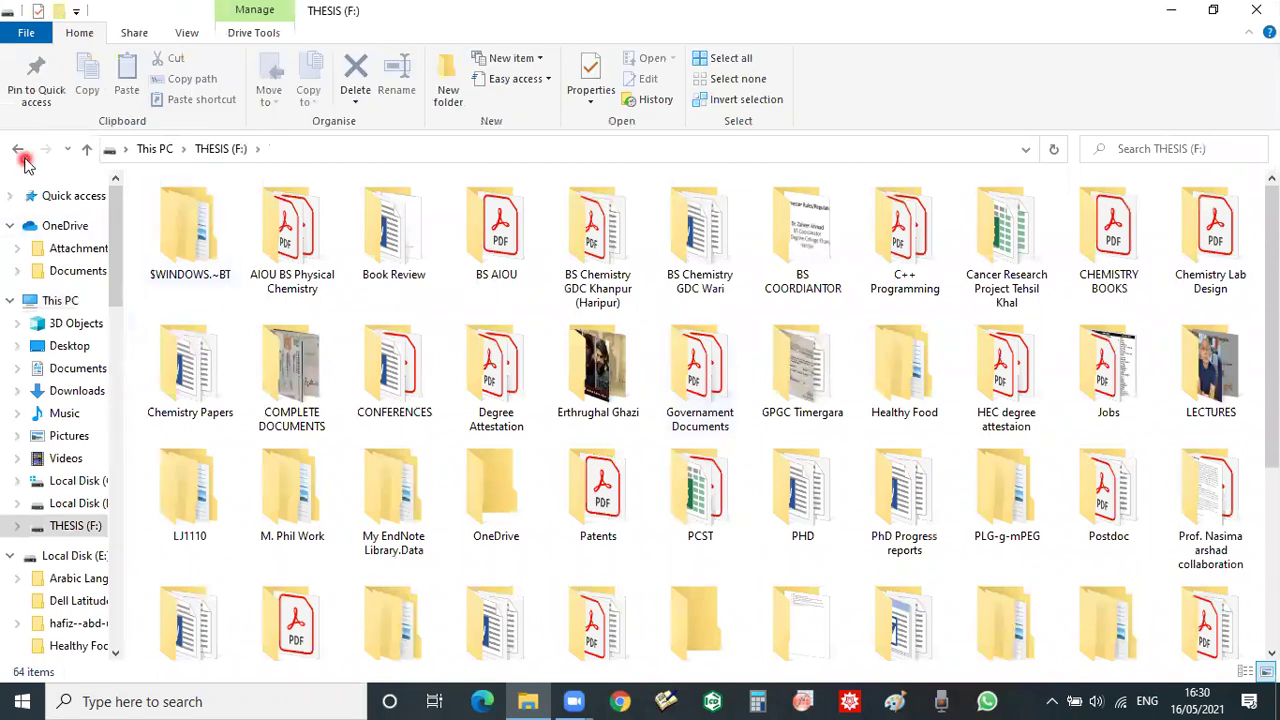
click(20, 152)
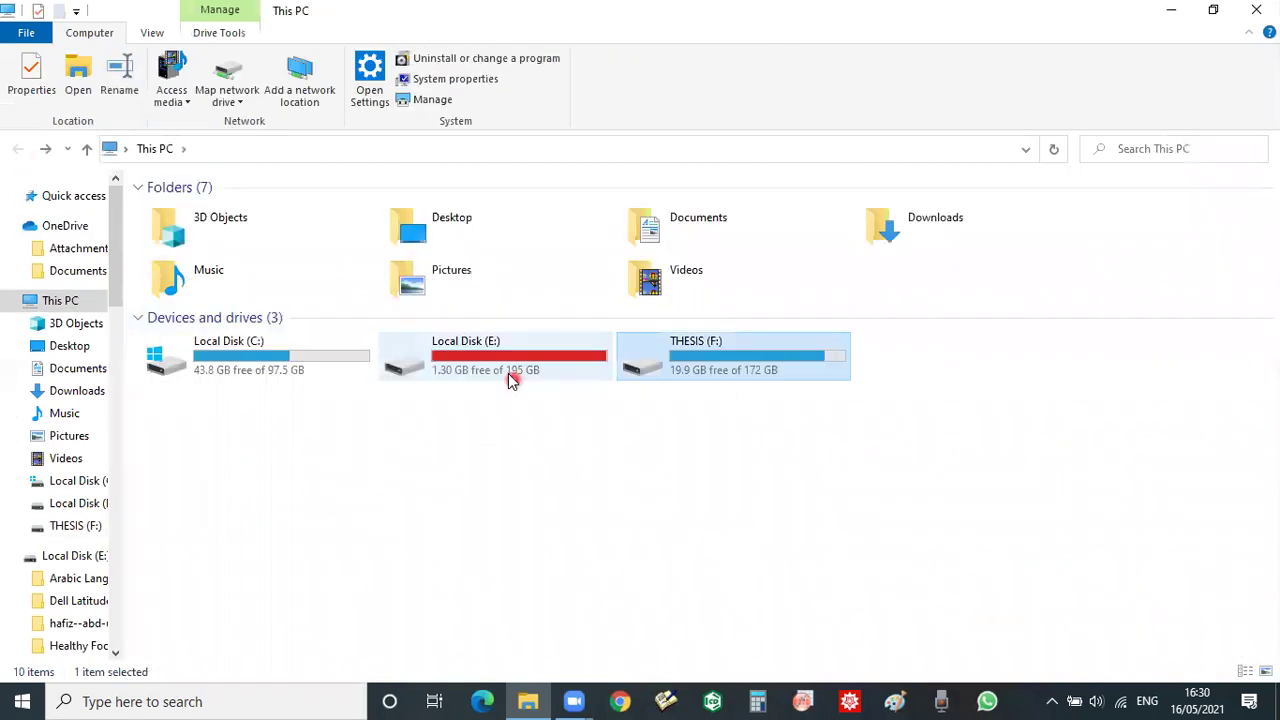
double_click(510, 380)
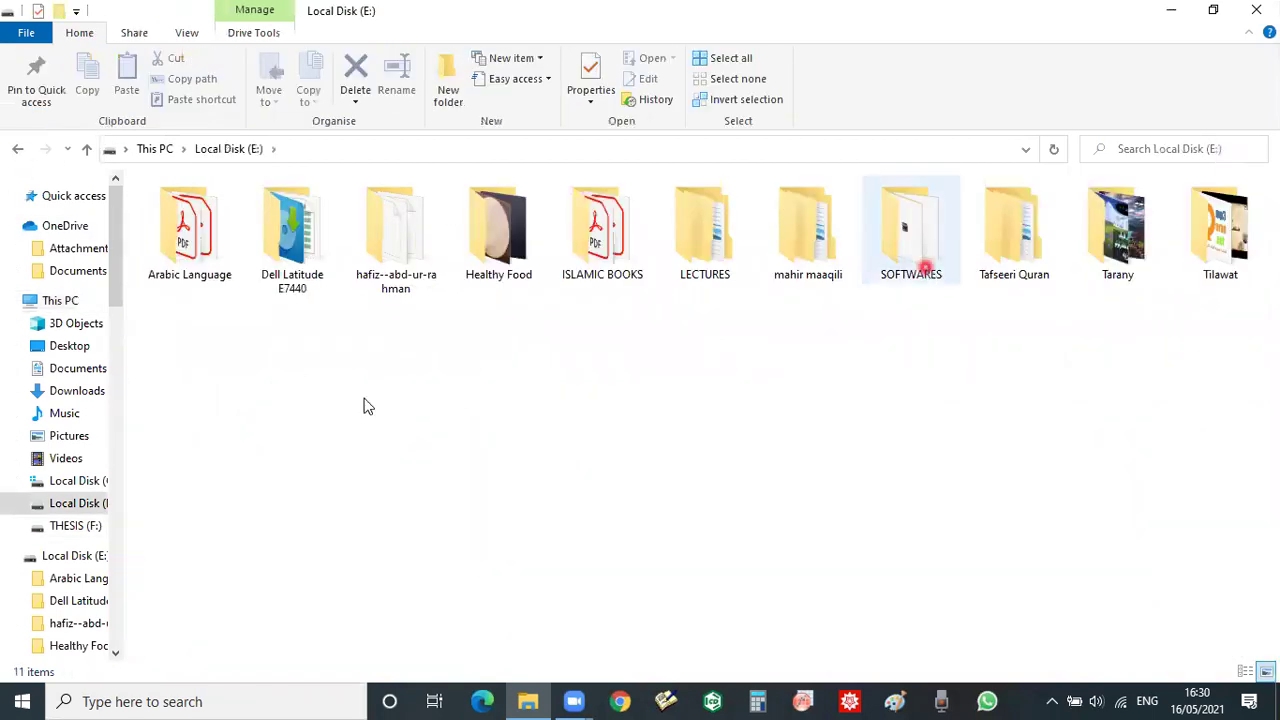
click(320, 547)
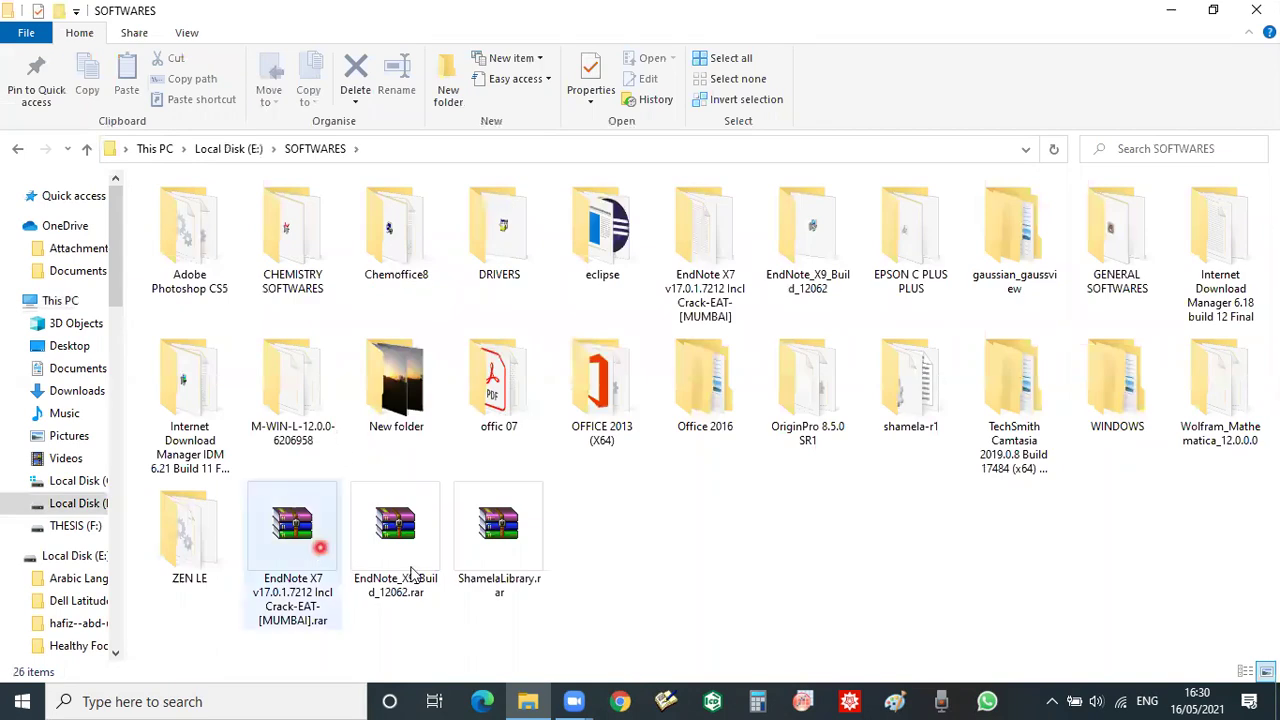
right_click(411, 568)
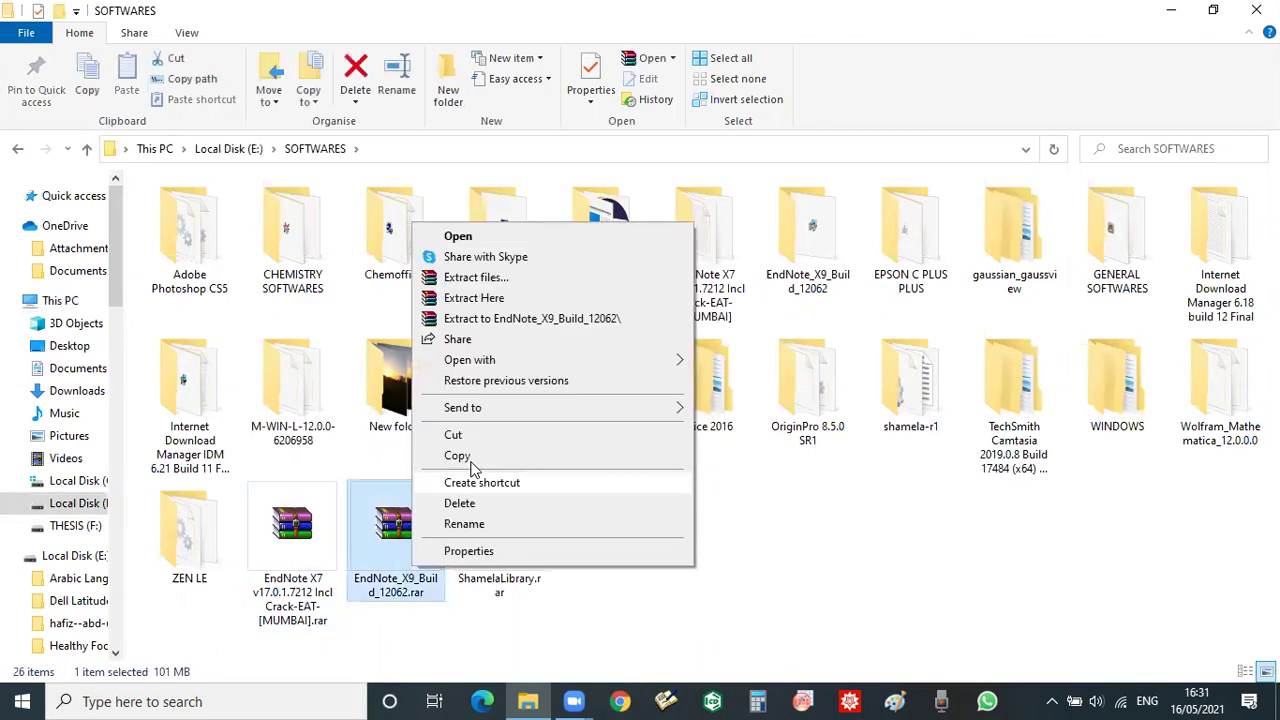
click(472, 459)
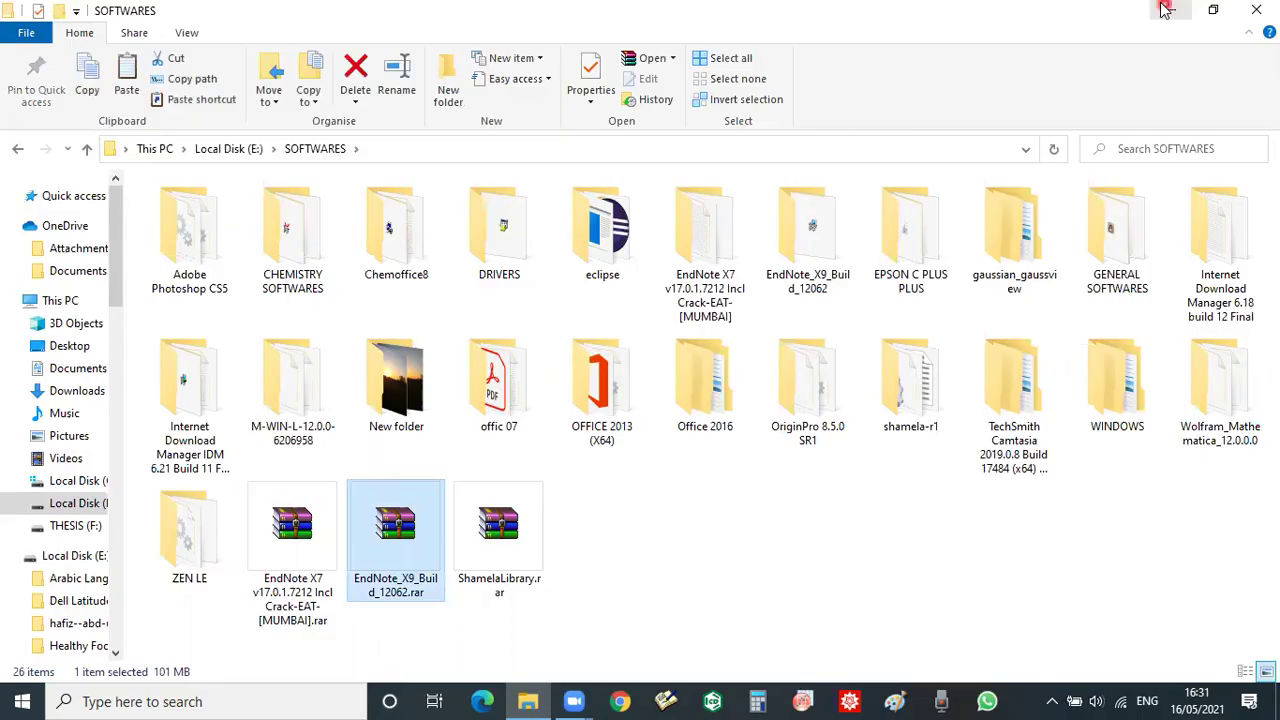
Paste the EndNote archive onto the desktop.
key(super+d)
right_click(602, 377)
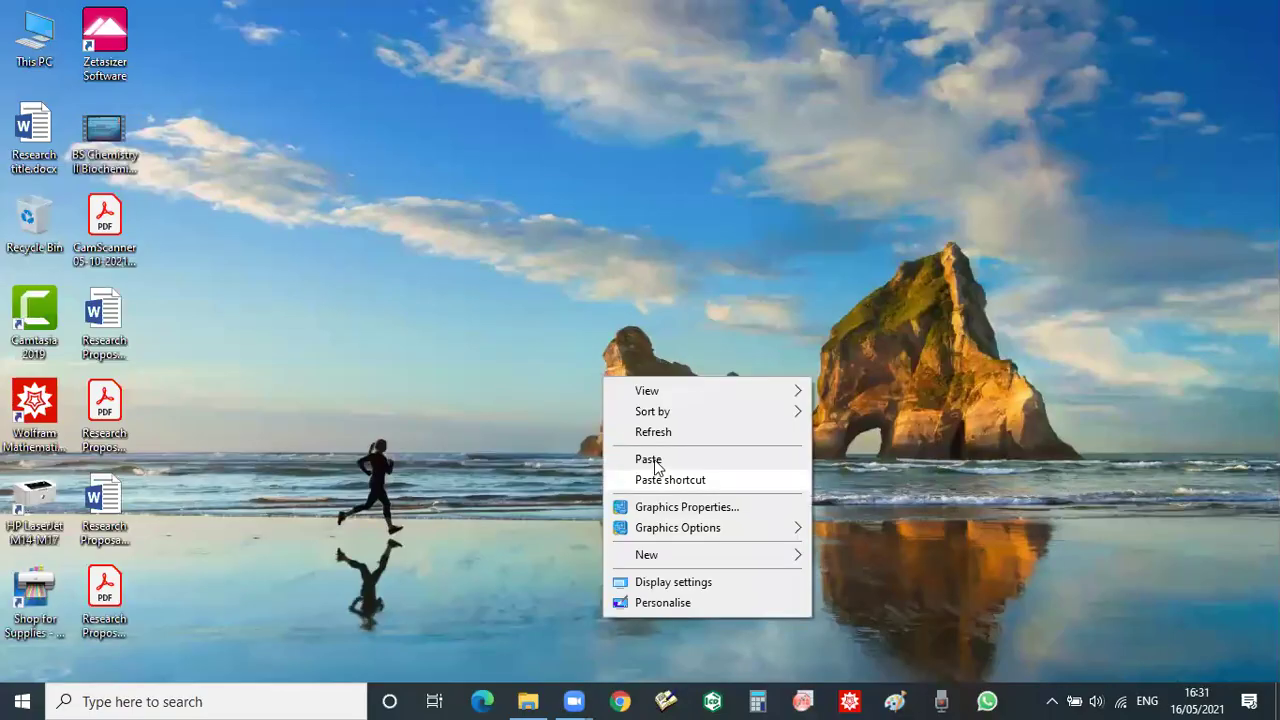
click(650, 460)
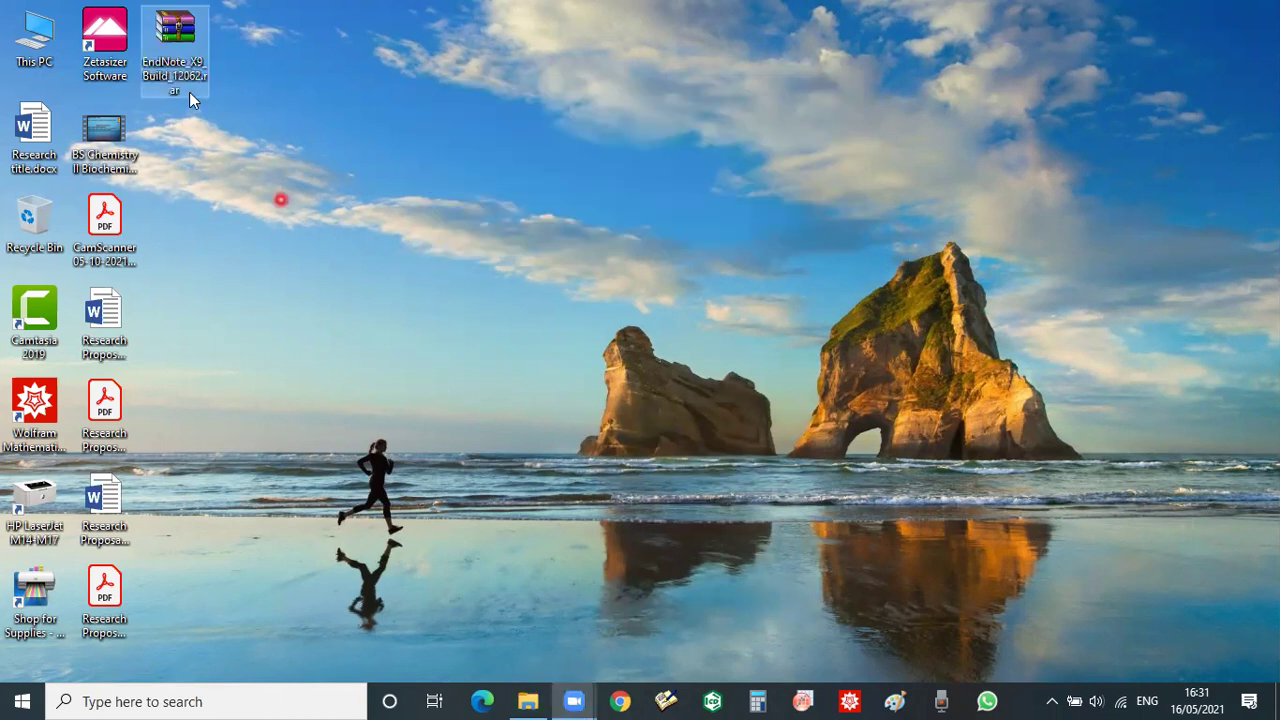
Extract the archive here, open EndNote_X9_Build_12062, and select ENX9Inst.msi.
click(189, 92)
right_click(189, 92)
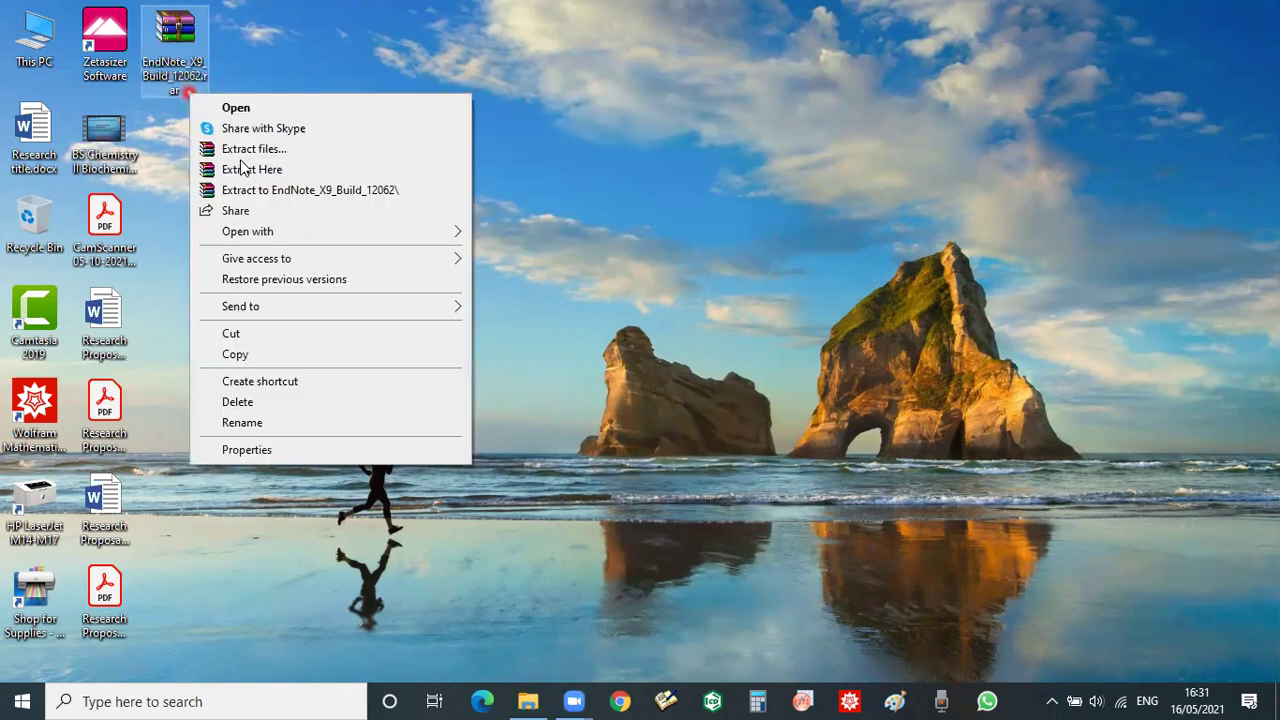
click(245, 170)
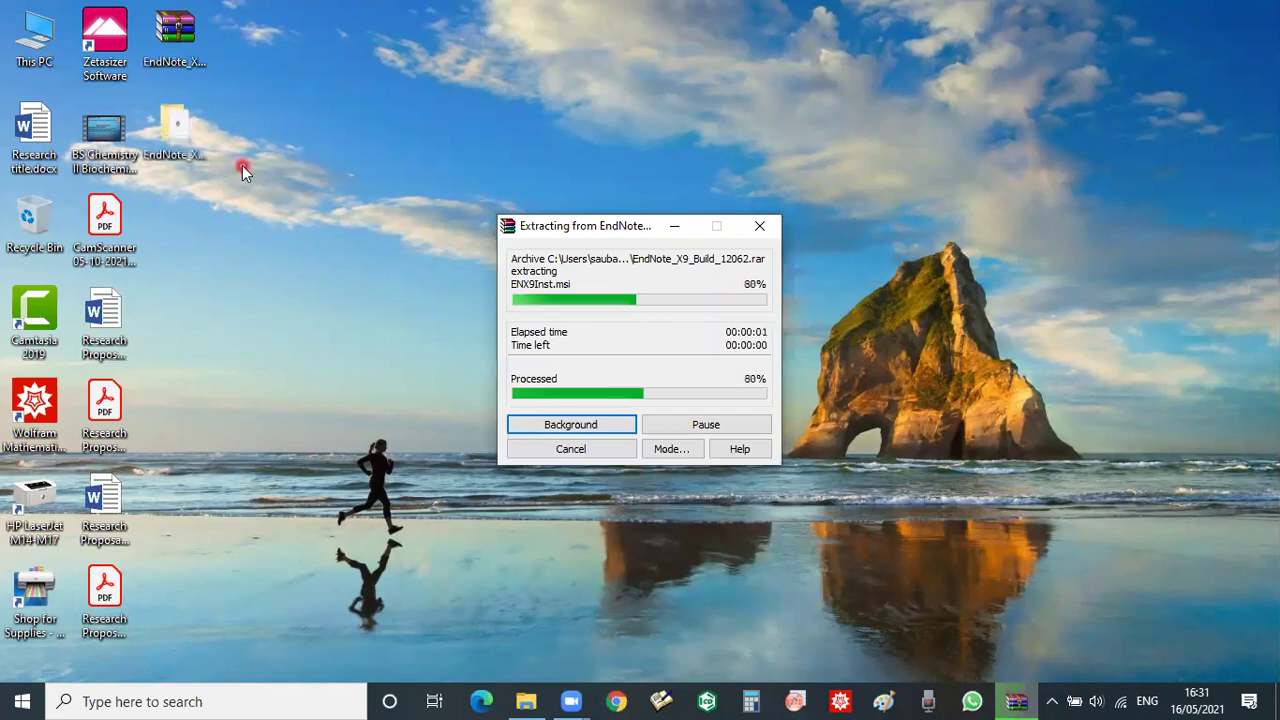
double_click(184, 156)
click(208, 238)
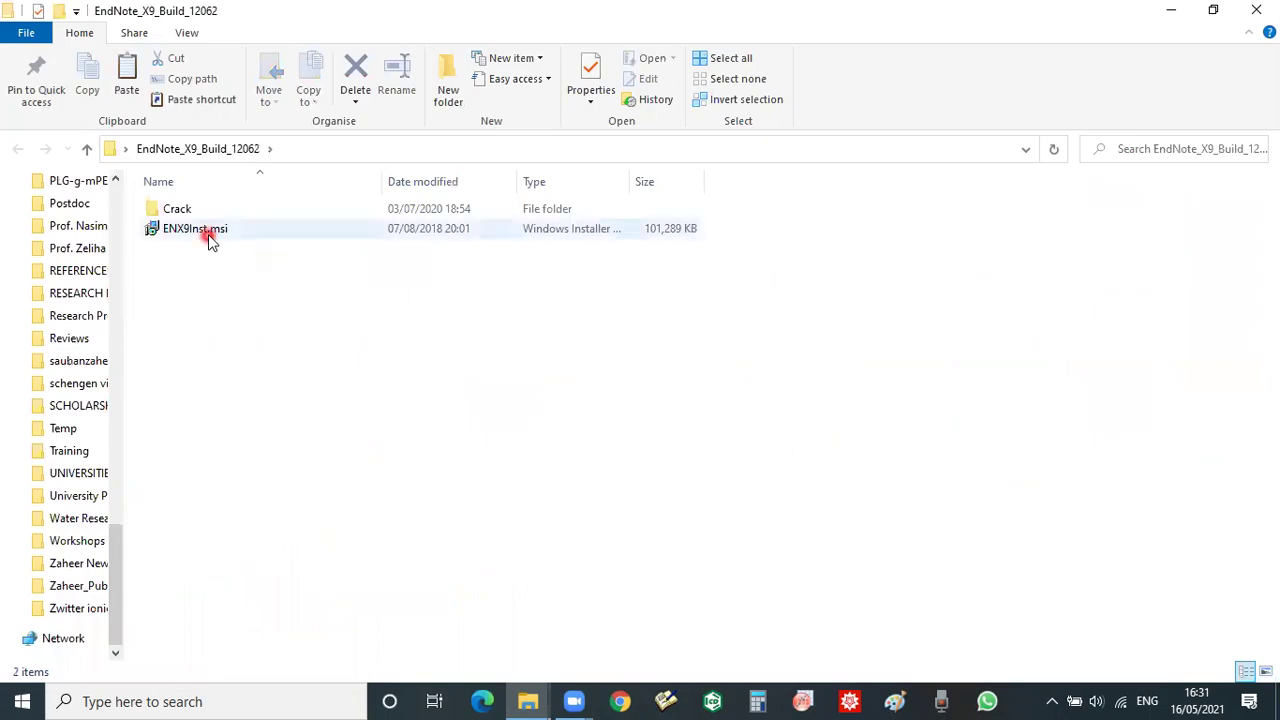
Run ENX9Inst.msi and choose the 30-day free trial.
double_click(208, 234)
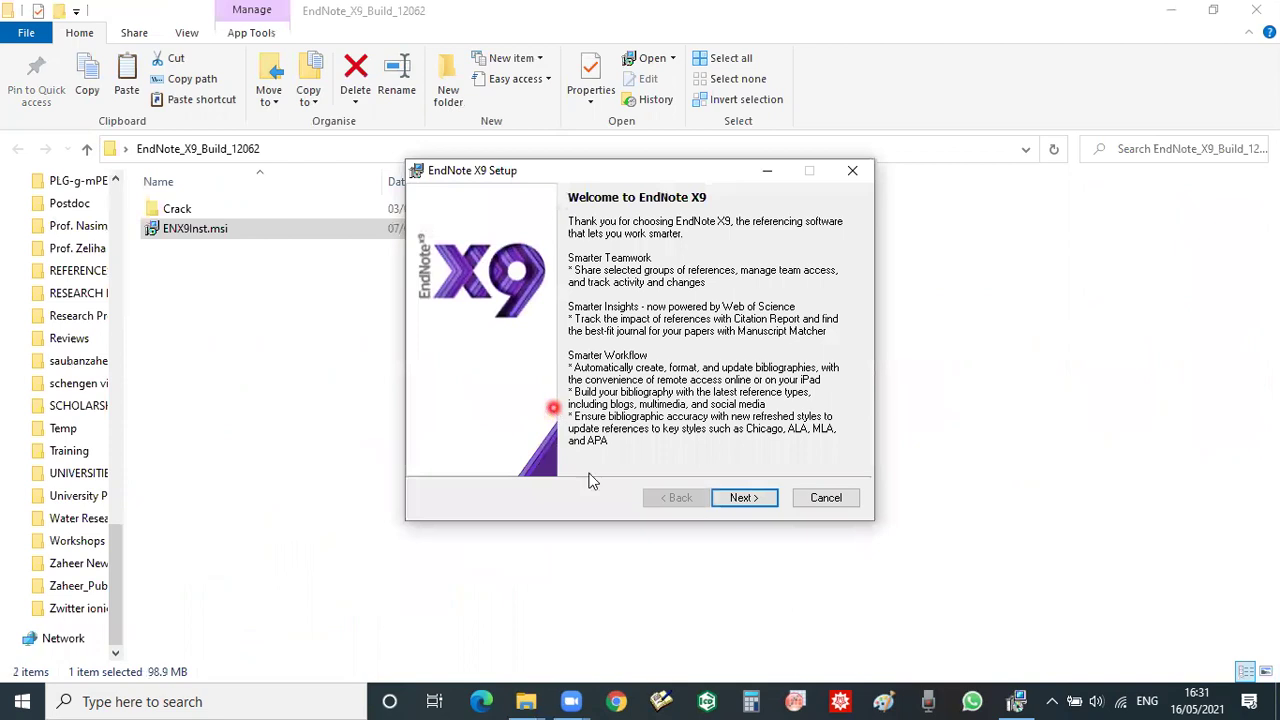
click(737, 500)
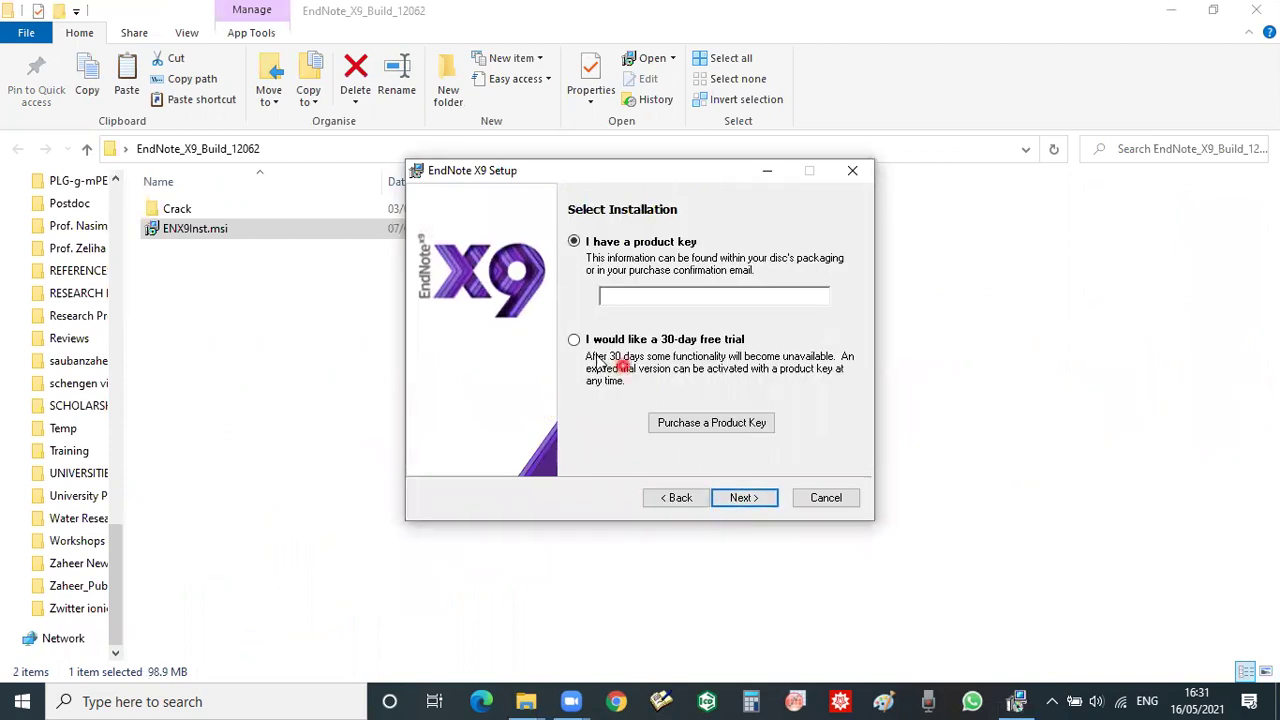
click(574, 339)
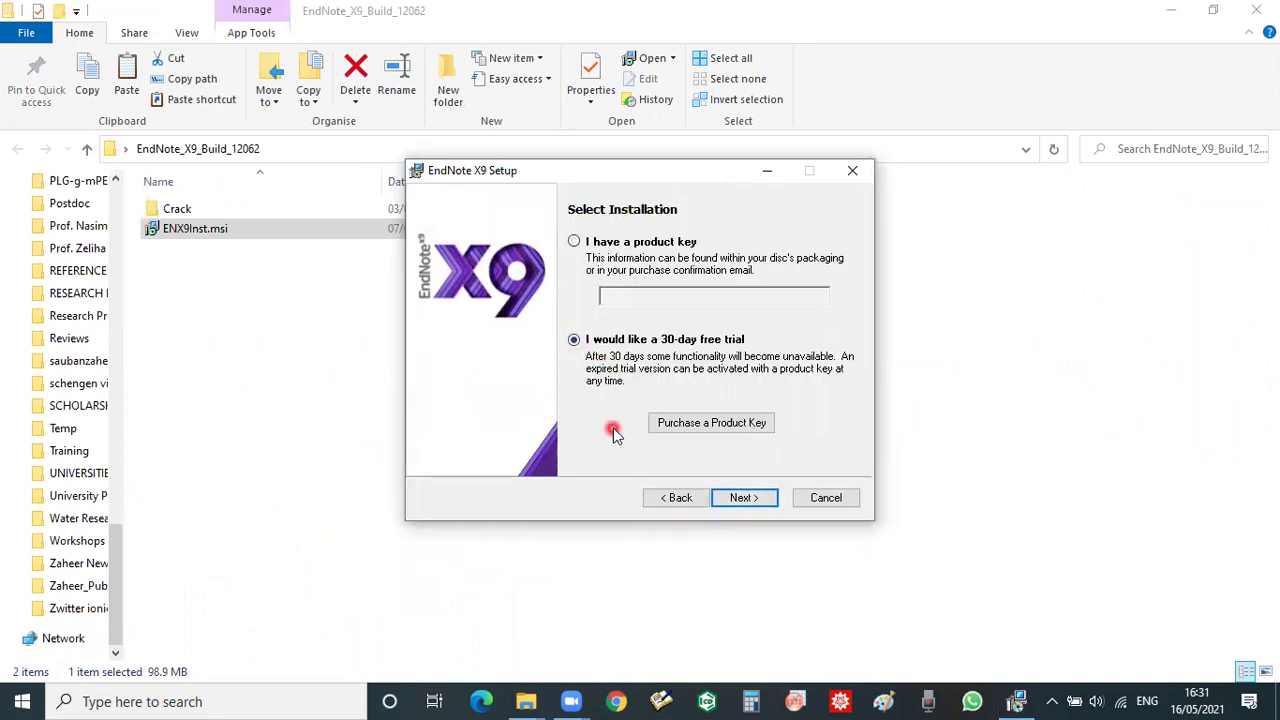
Accept the license agreement and start a Typical installation at the default destination.
click(741, 505)
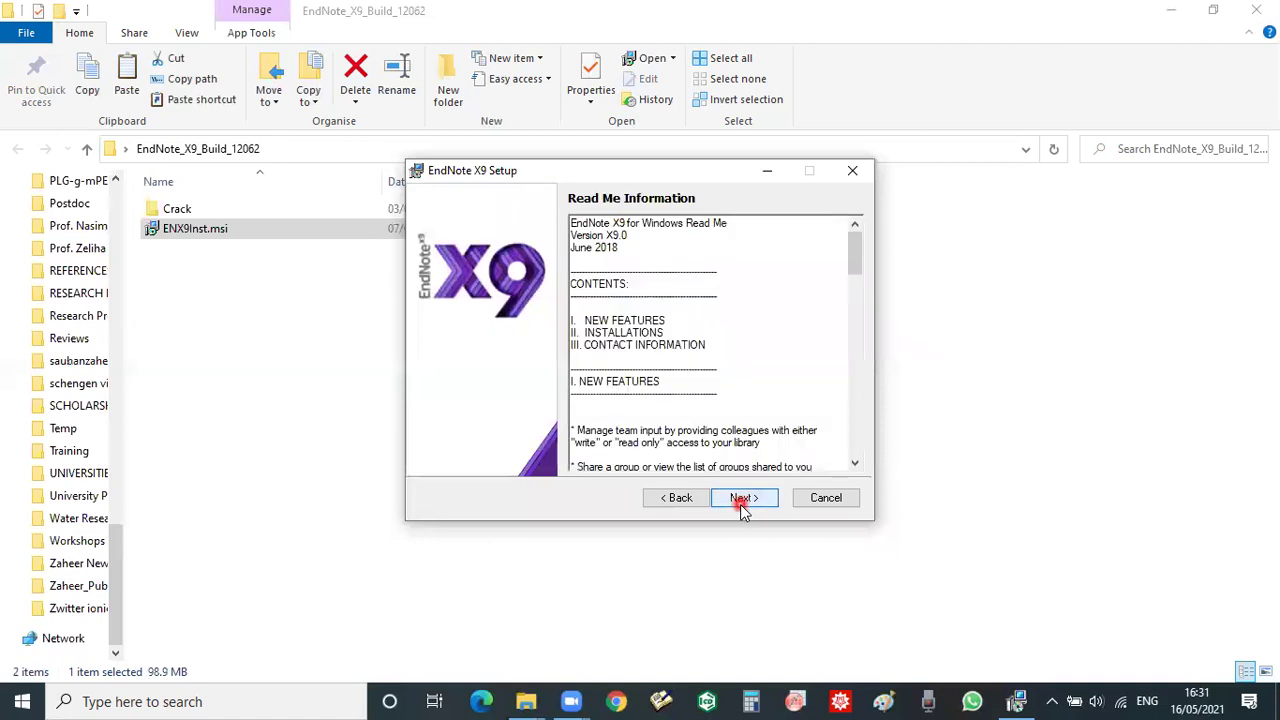
click(741, 505)
click(645, 447)
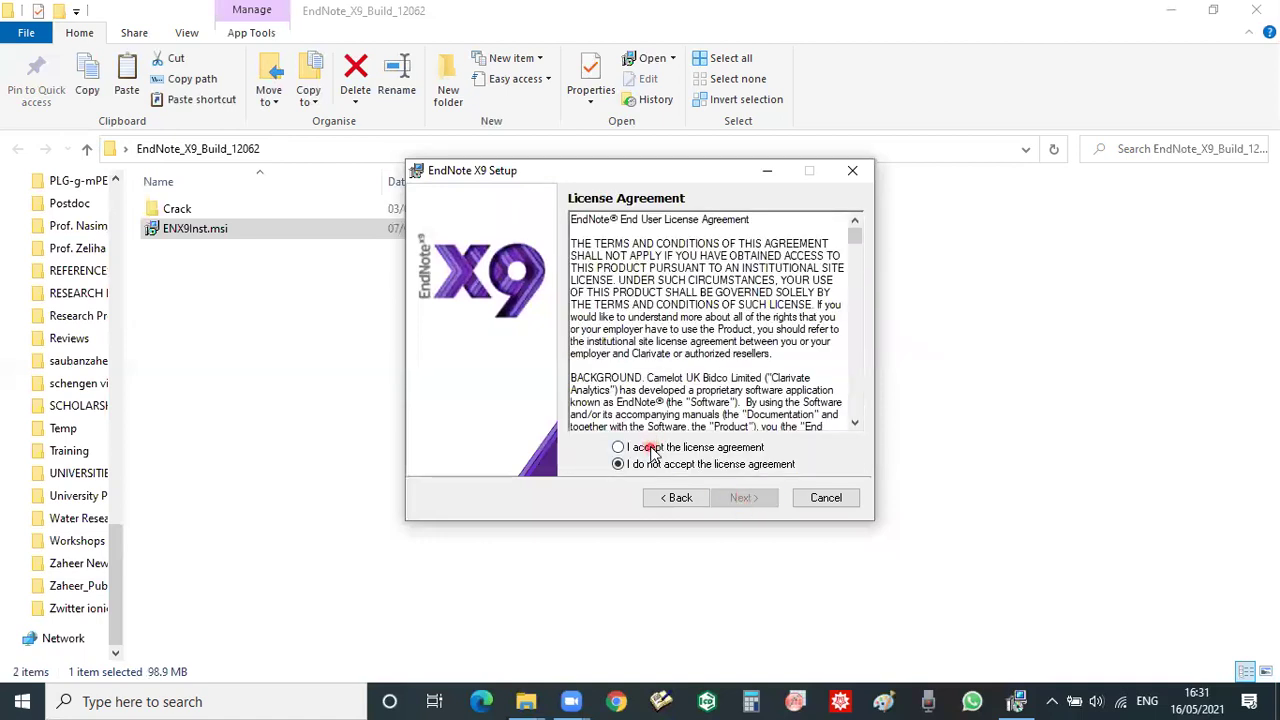
click(740, 498)
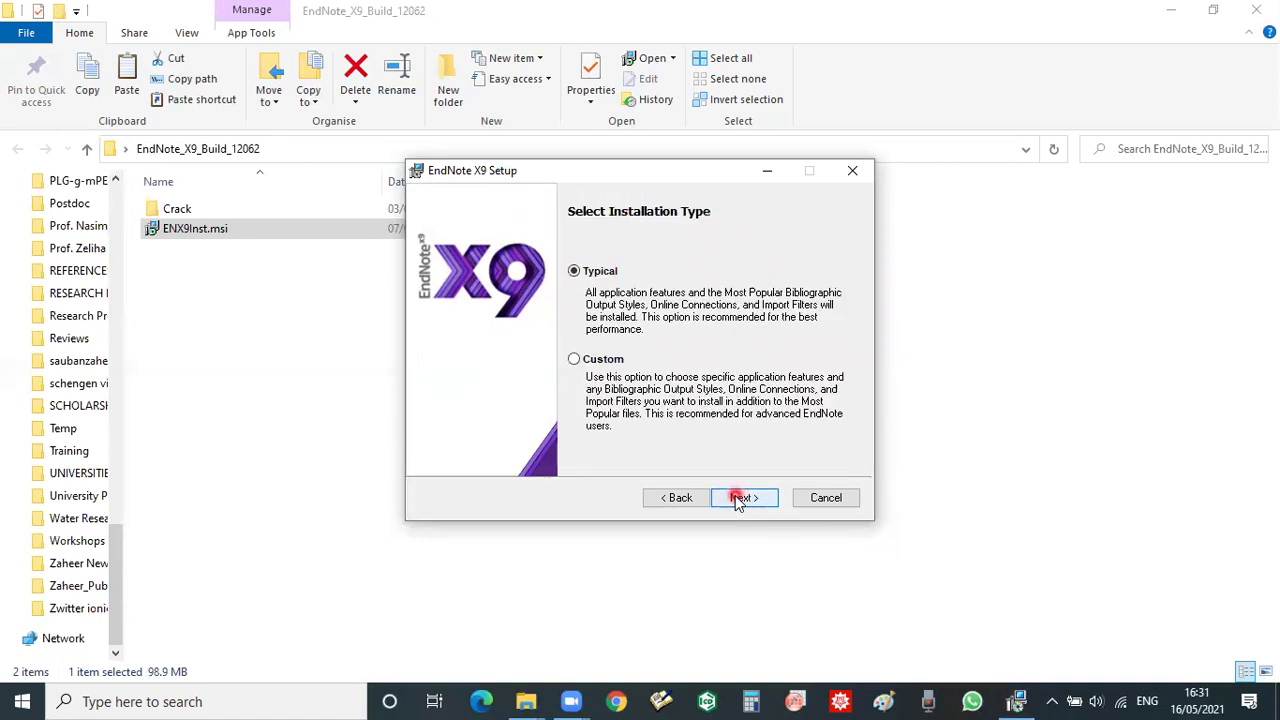
click(740, 498)
click(740, 498)
click(740, 498)
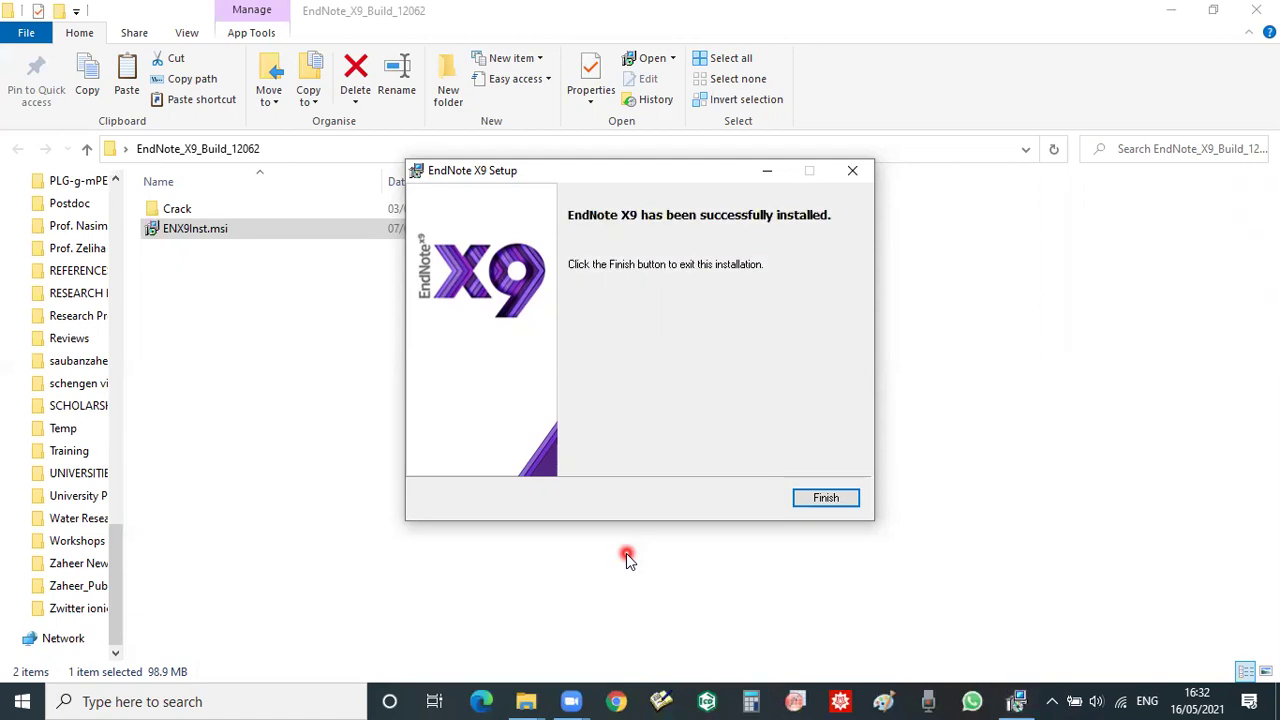
Finish and close the completed EndNote X9 setup wizard.
click(806, 501)
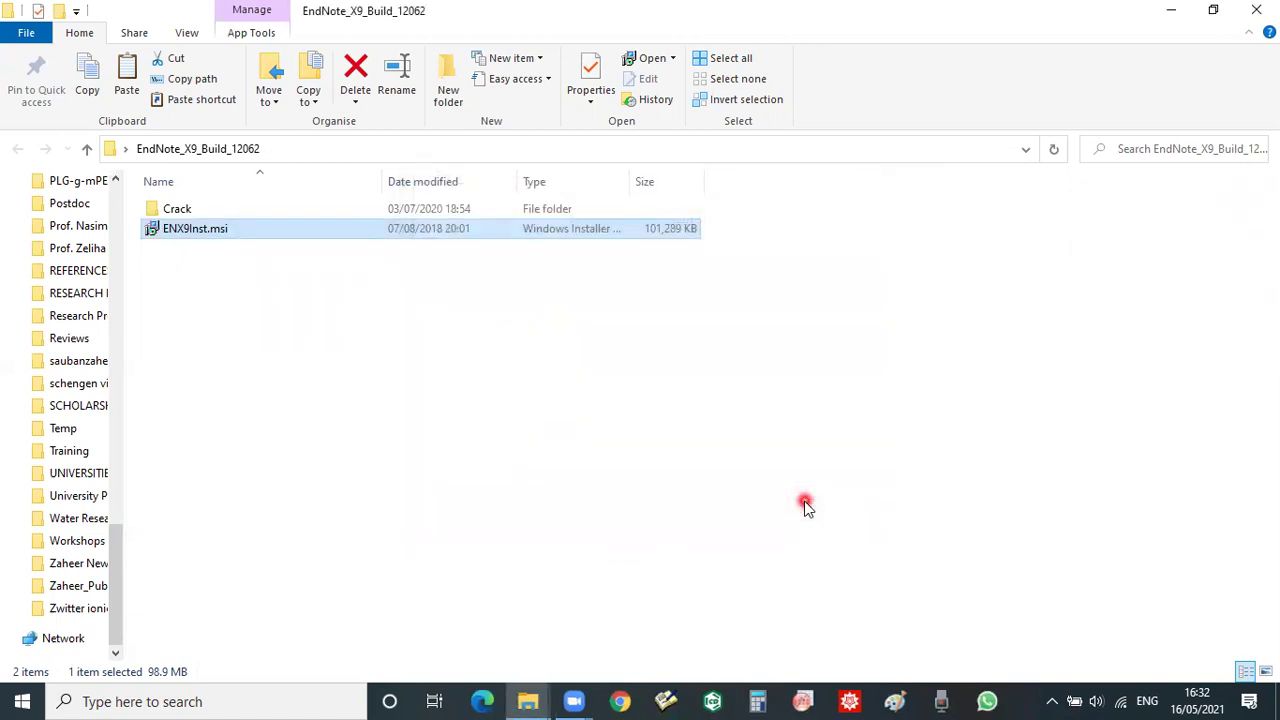
Open the Crack folder, read and close Readme.txt, then select EndNote.exe.
click(218, 210)
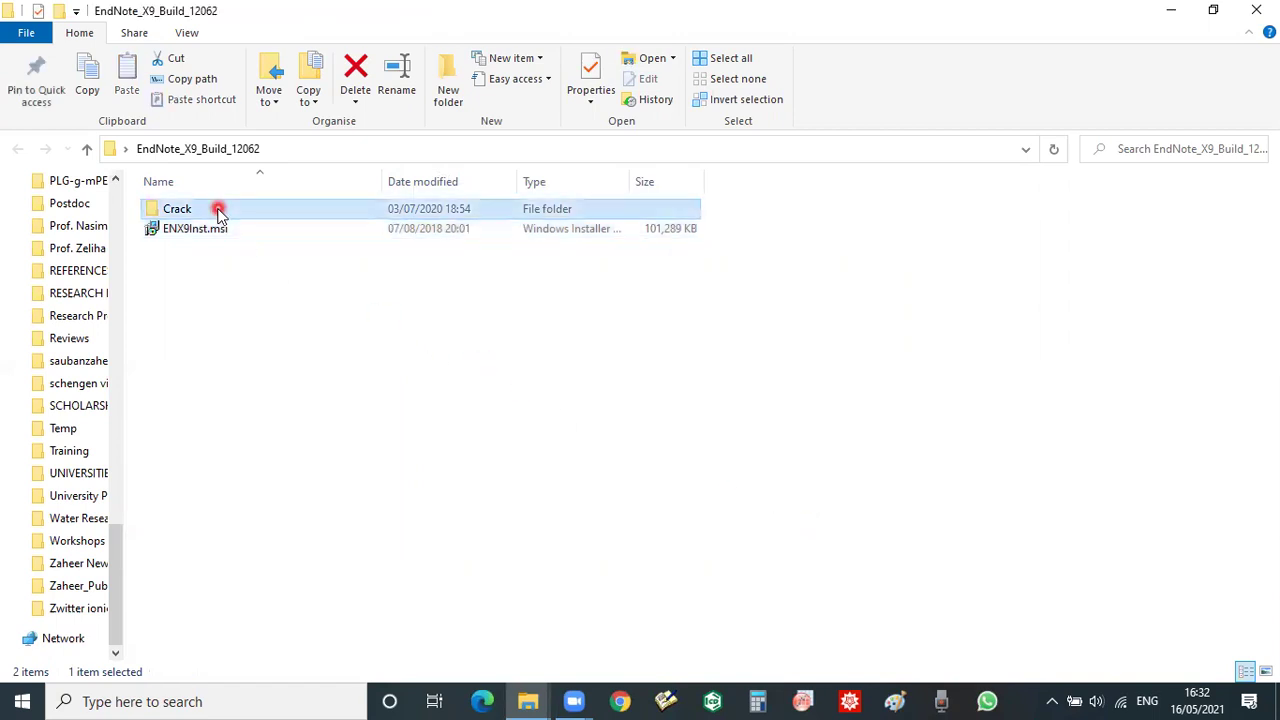
double_click(218, 210)
double_click(215, 238)
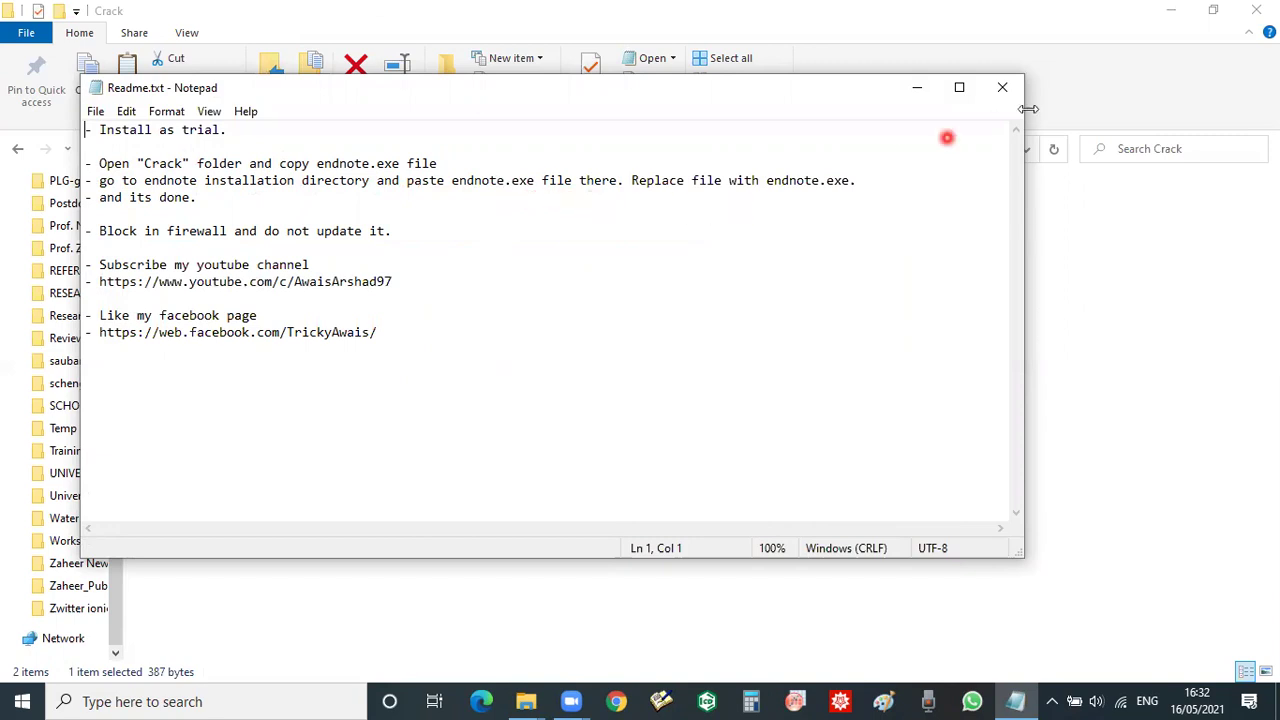
click(1002, 87)
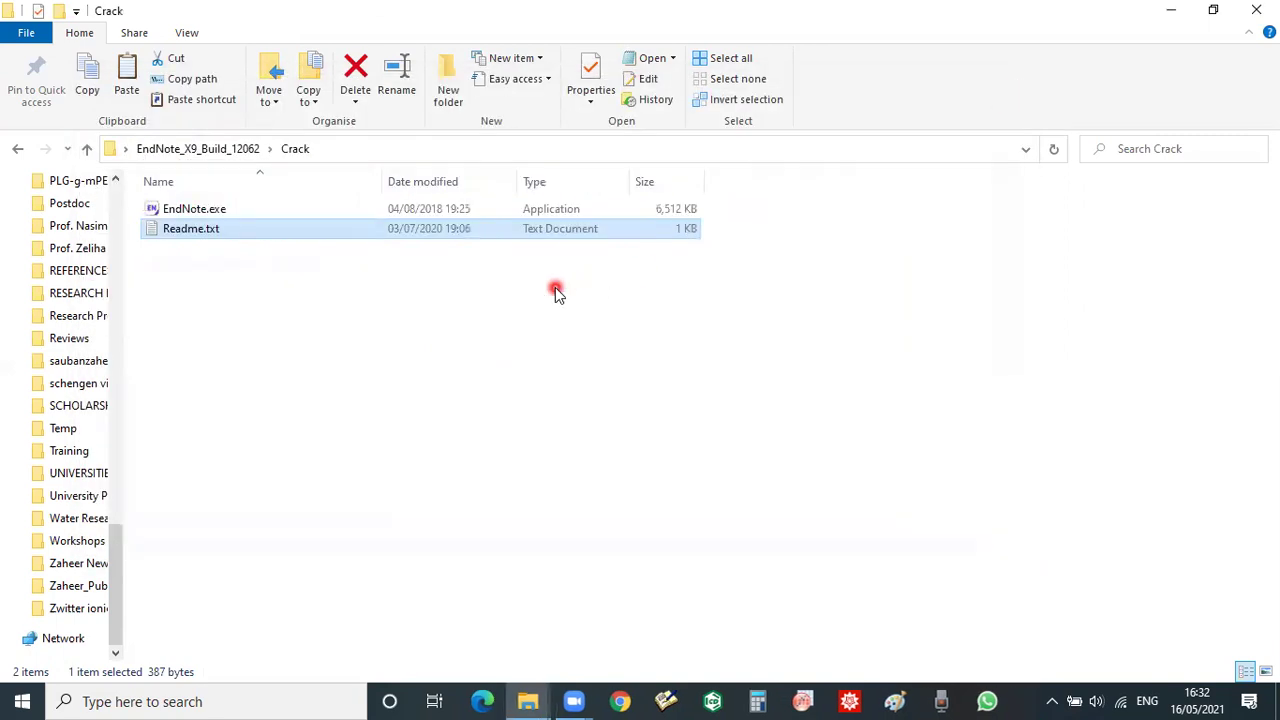
click(235, 208)
right_click(236, 209)
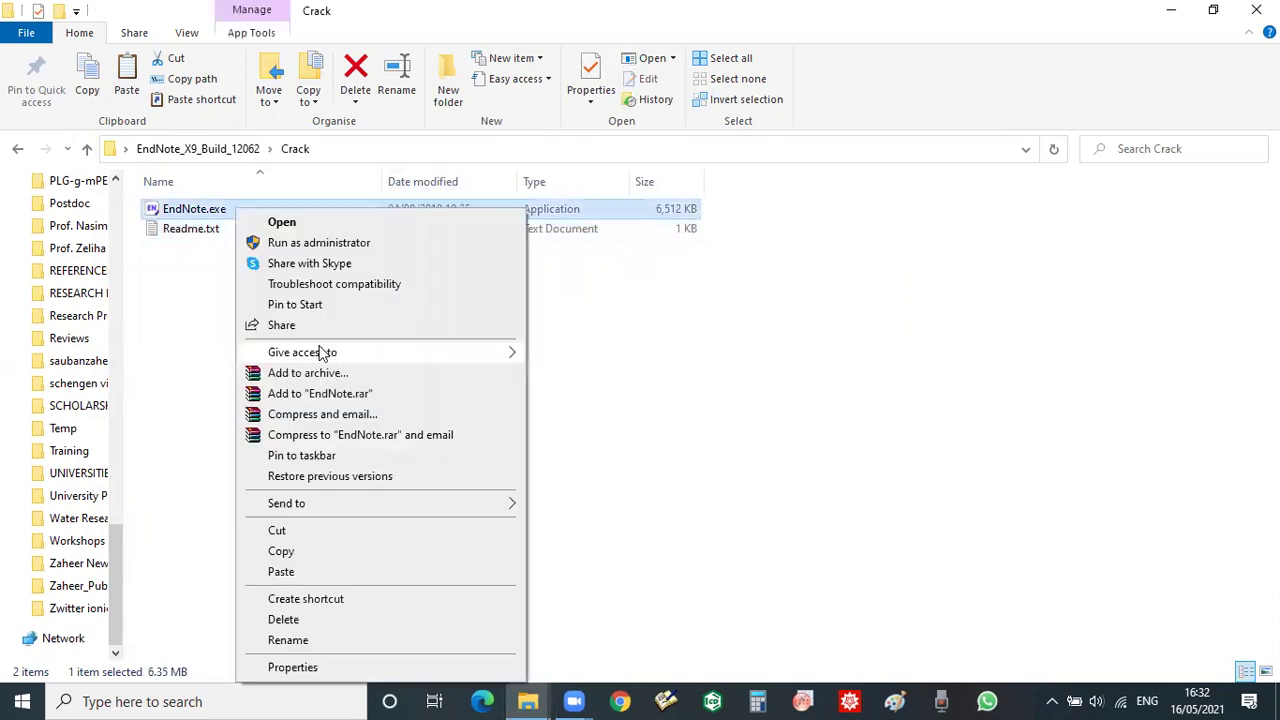
Copy EndNote.exe and navigate to C:\Program Files (x86)\EndNote X9.
click(320, 556)
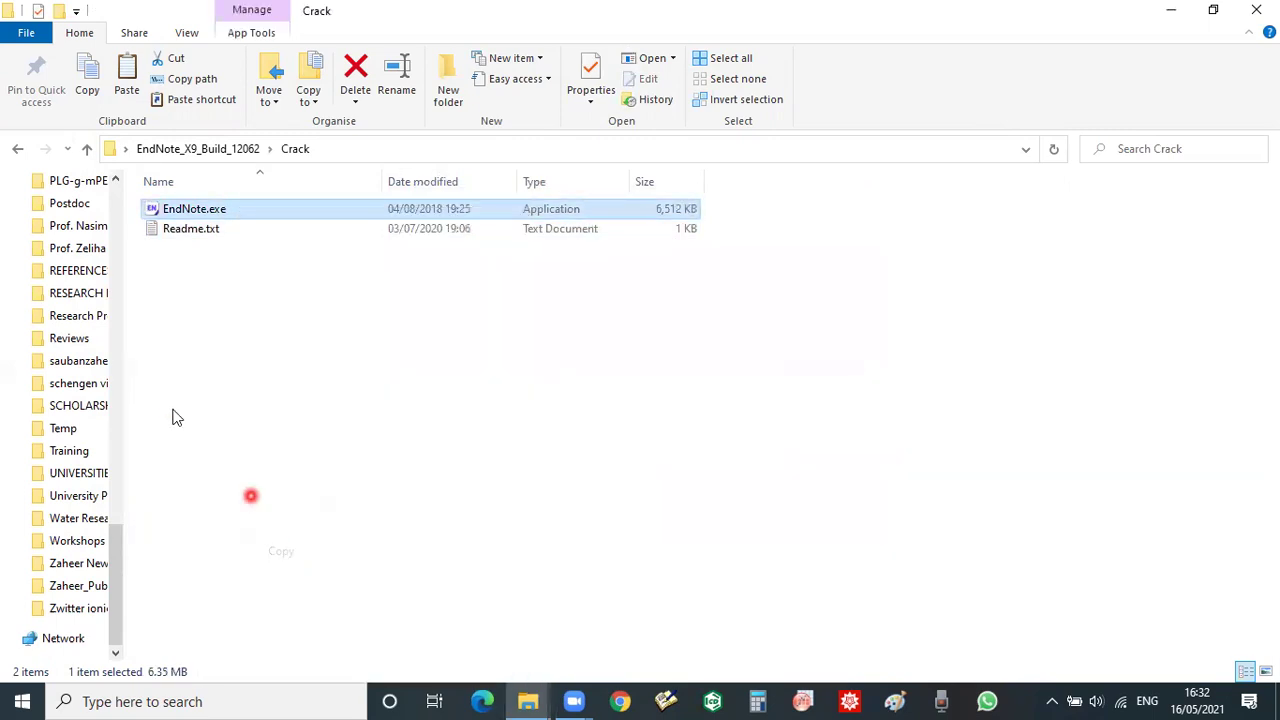
drag(118, 540, 124, 443)
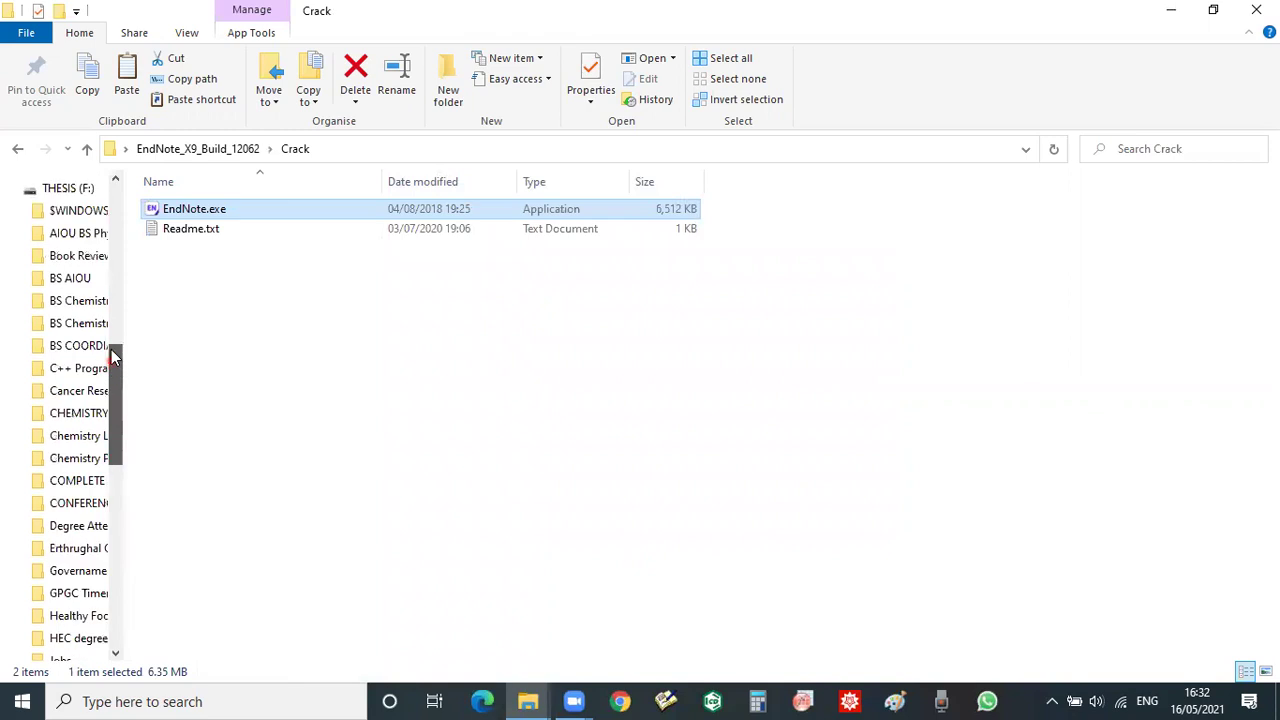
scroll(113, 350, up, 10)
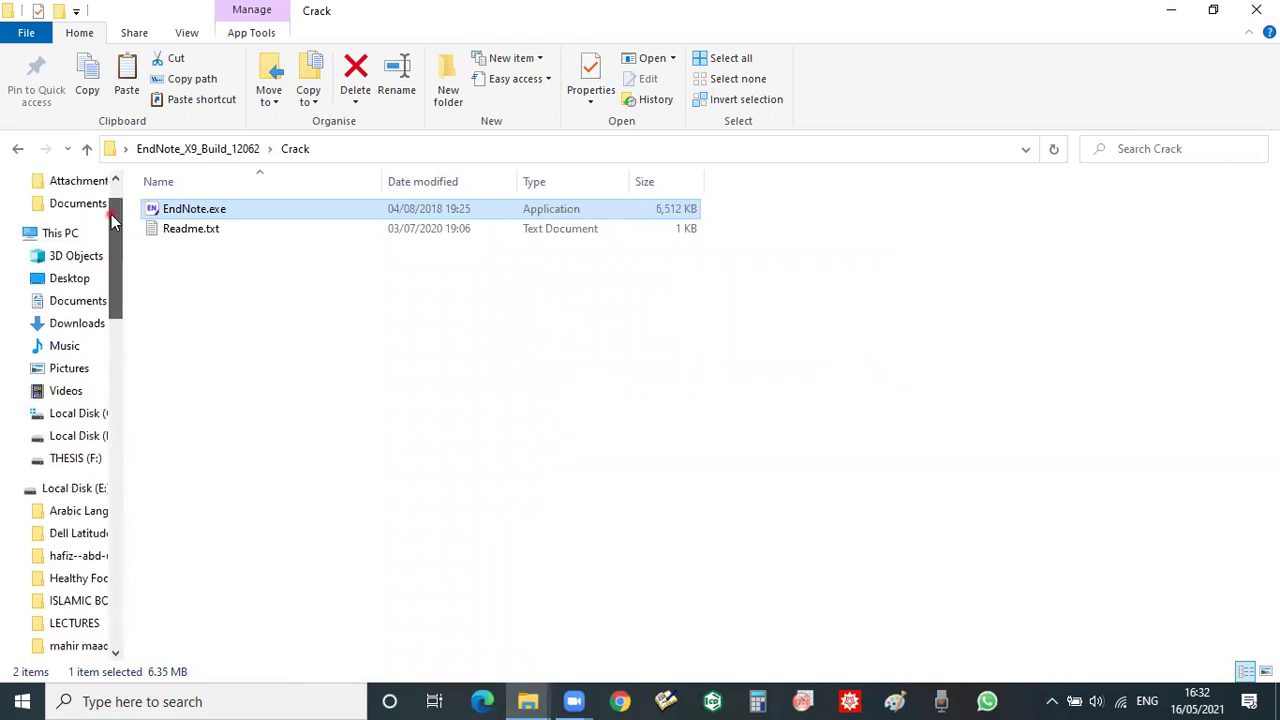
click(80, 426)
double_click(617, 258)
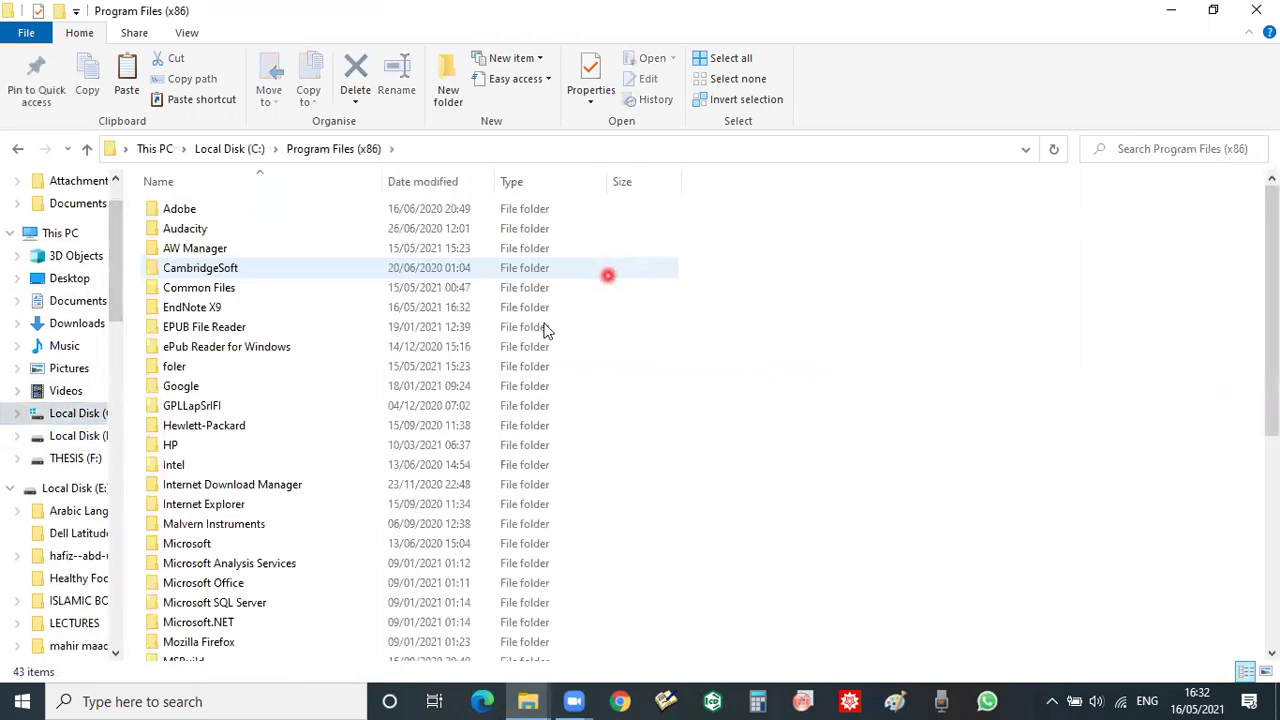
double_click(221, 310)
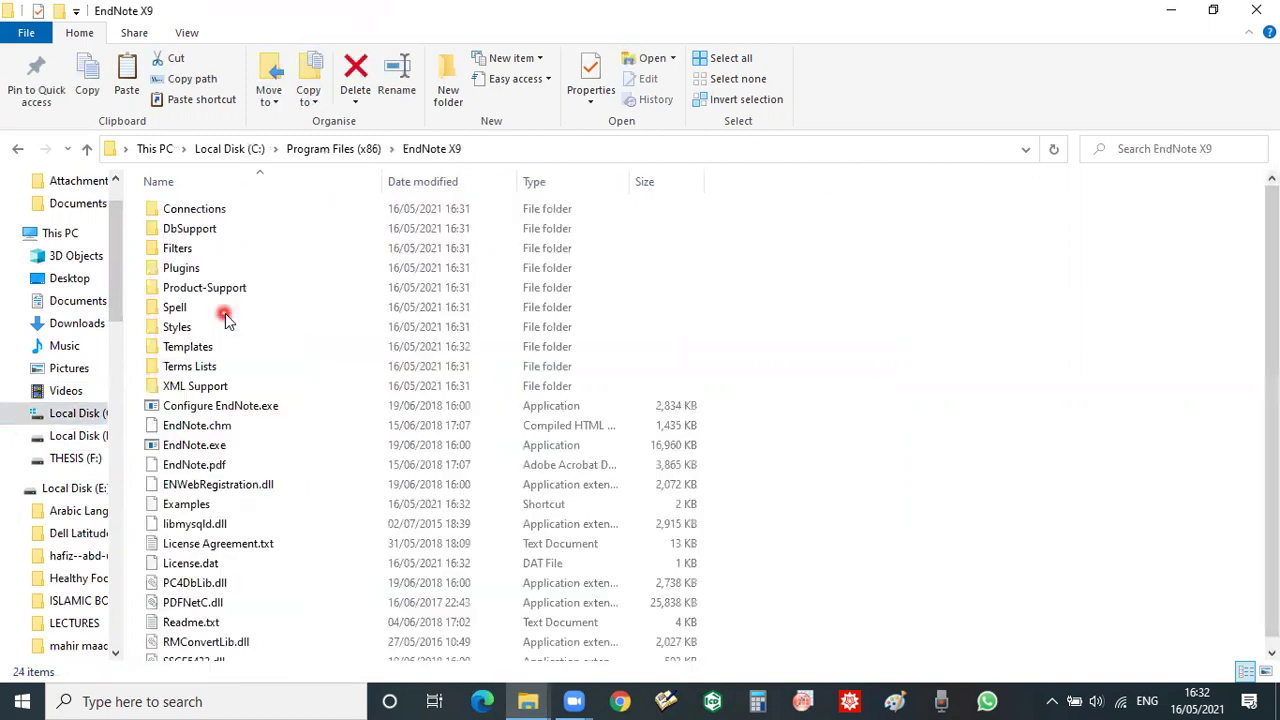
Paste EndNote.exe there, replacing the existing file with administrator permission, then close Explorer.
right_click(868, 318)
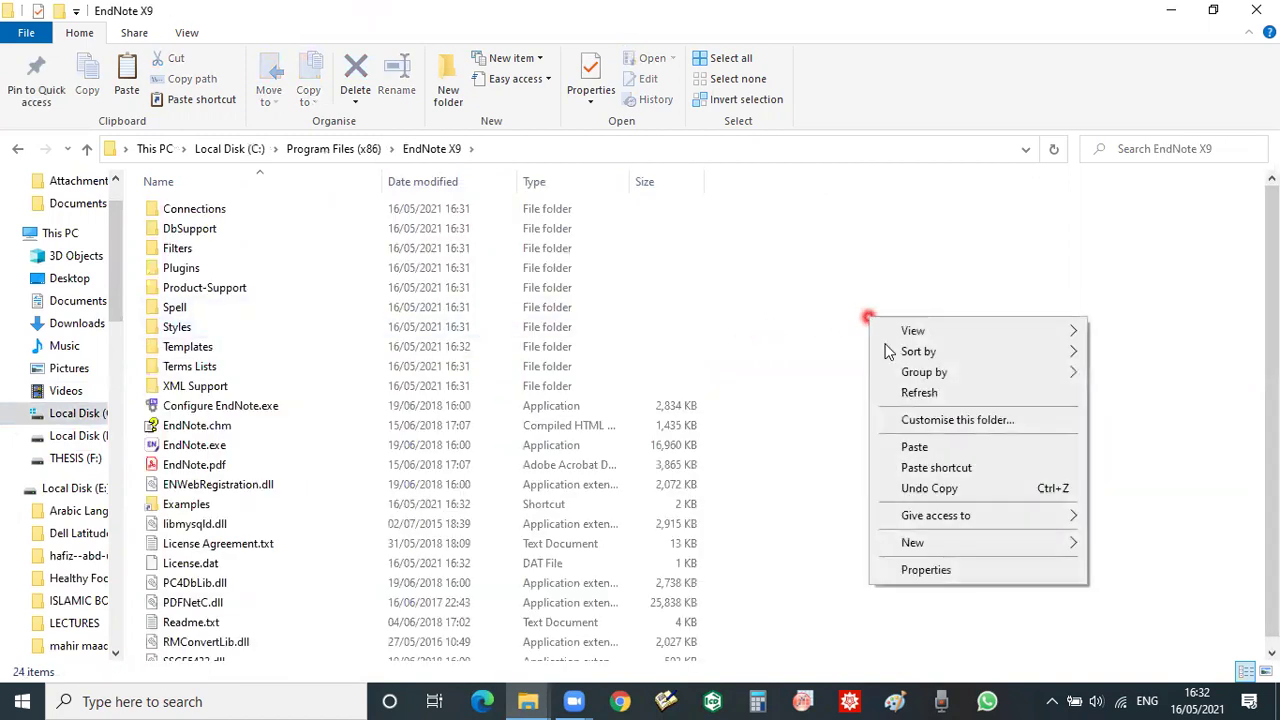
click(915, 447)
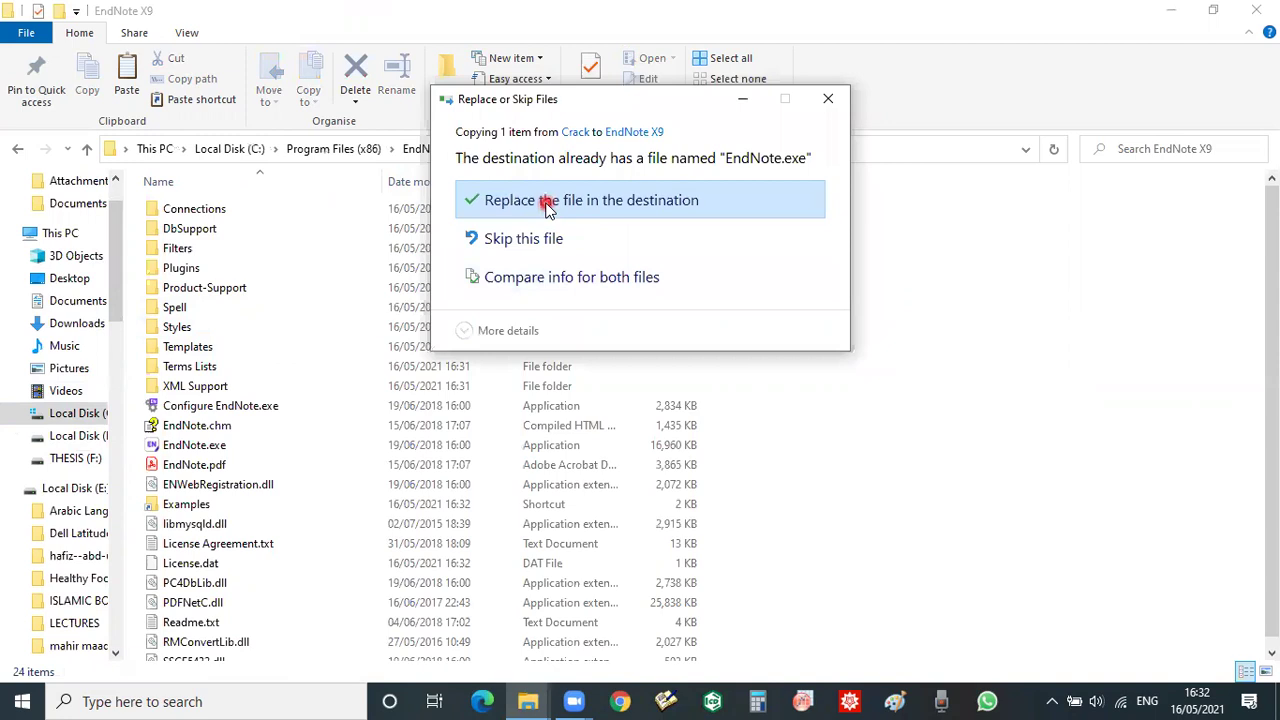
click(547, 203)
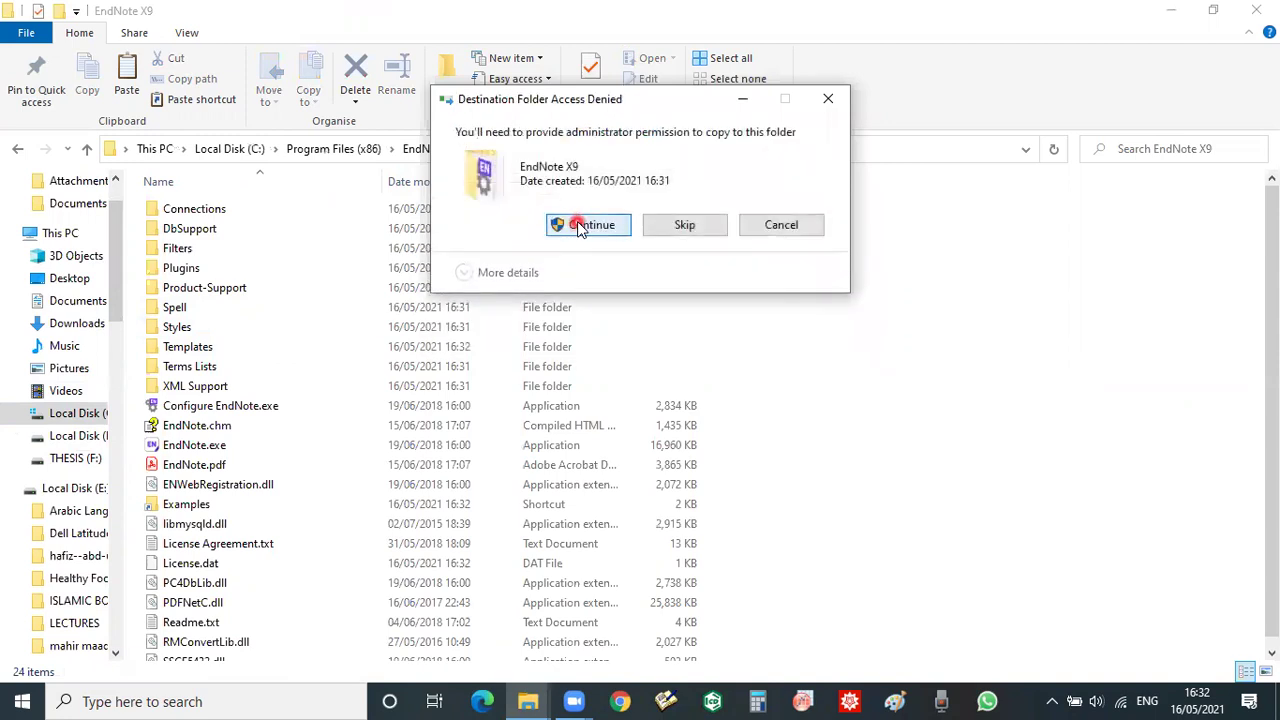
click(580, 226)
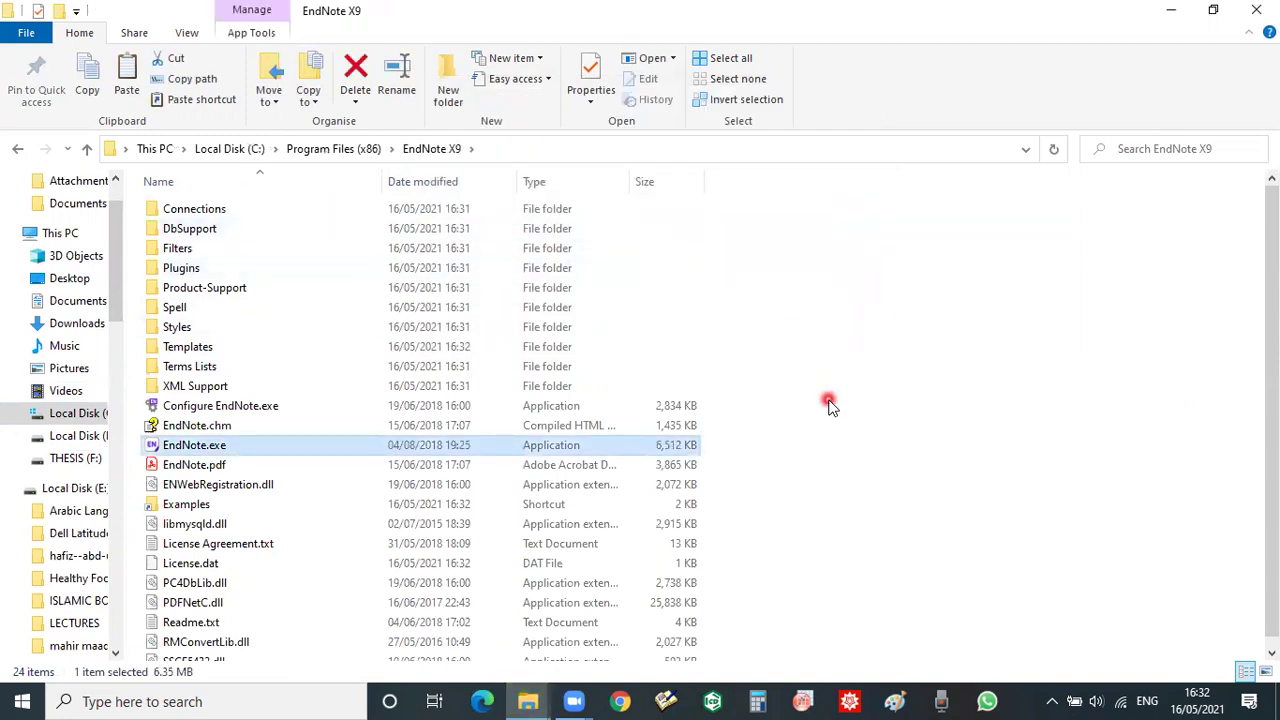
click(1256, 10)
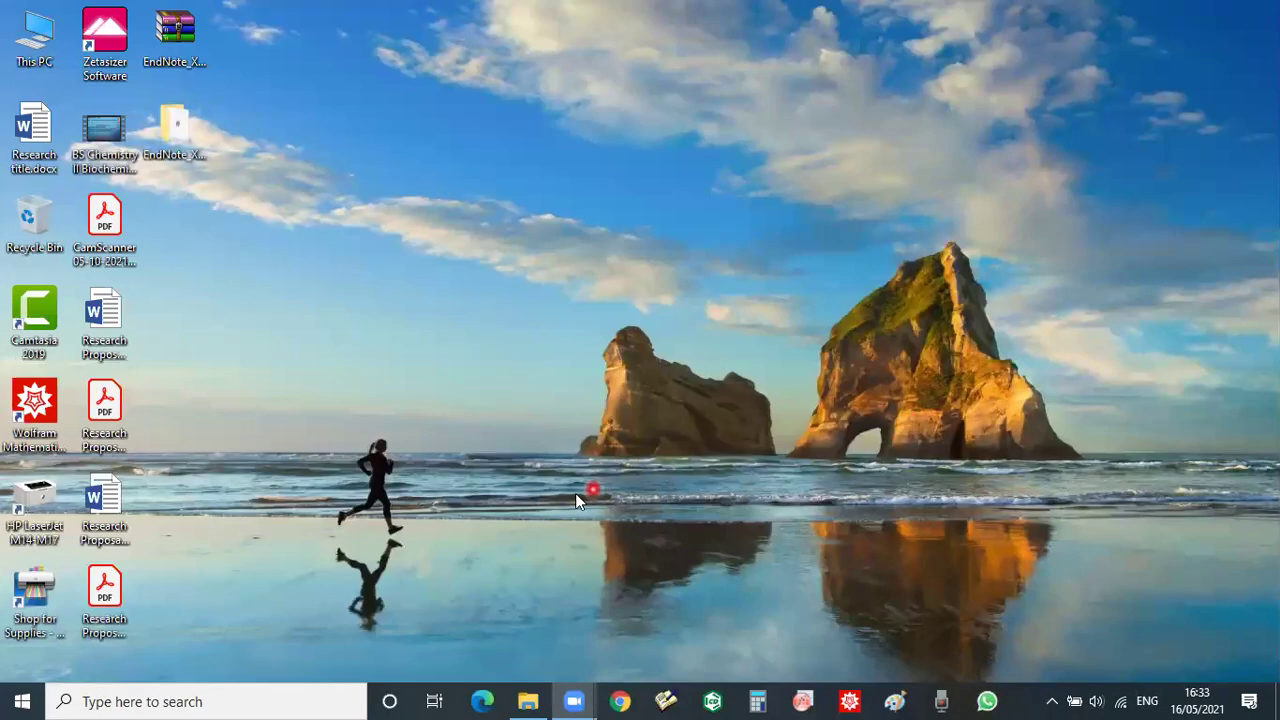
Open Word 2016 with a blank document, confirm the EndNote X9 tab, then close Word.
click(261, 697)
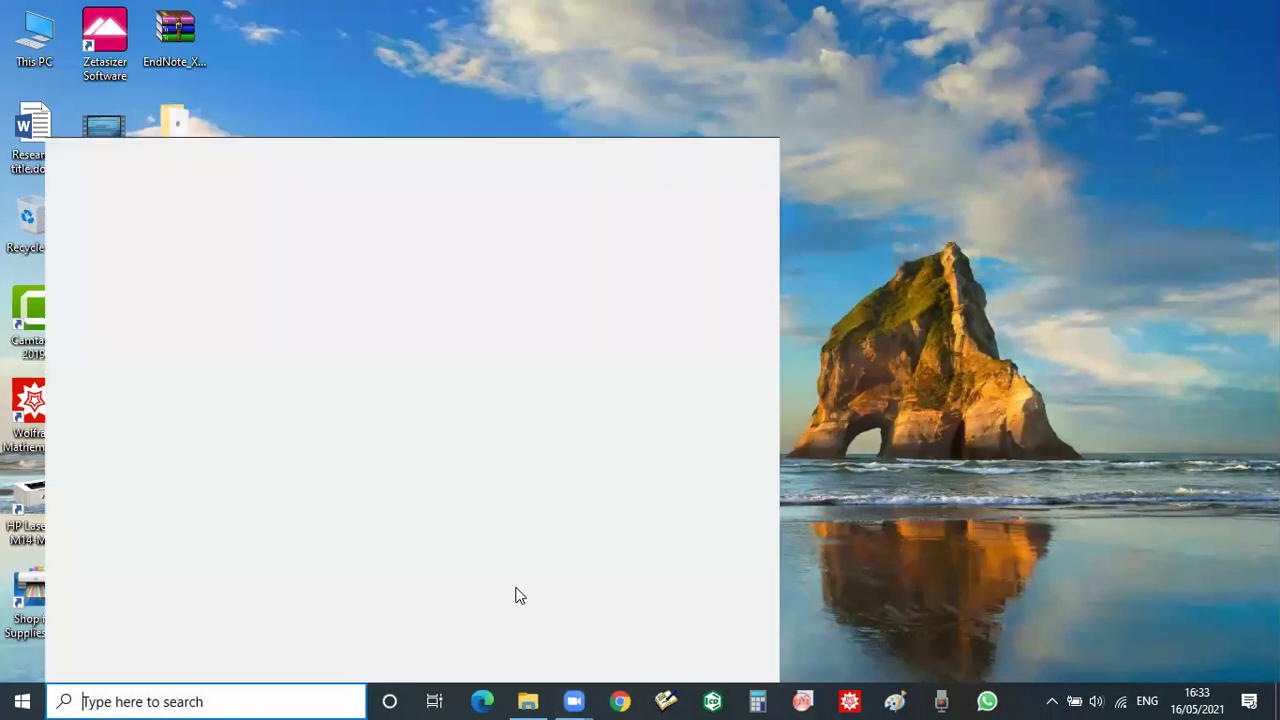
text(word)
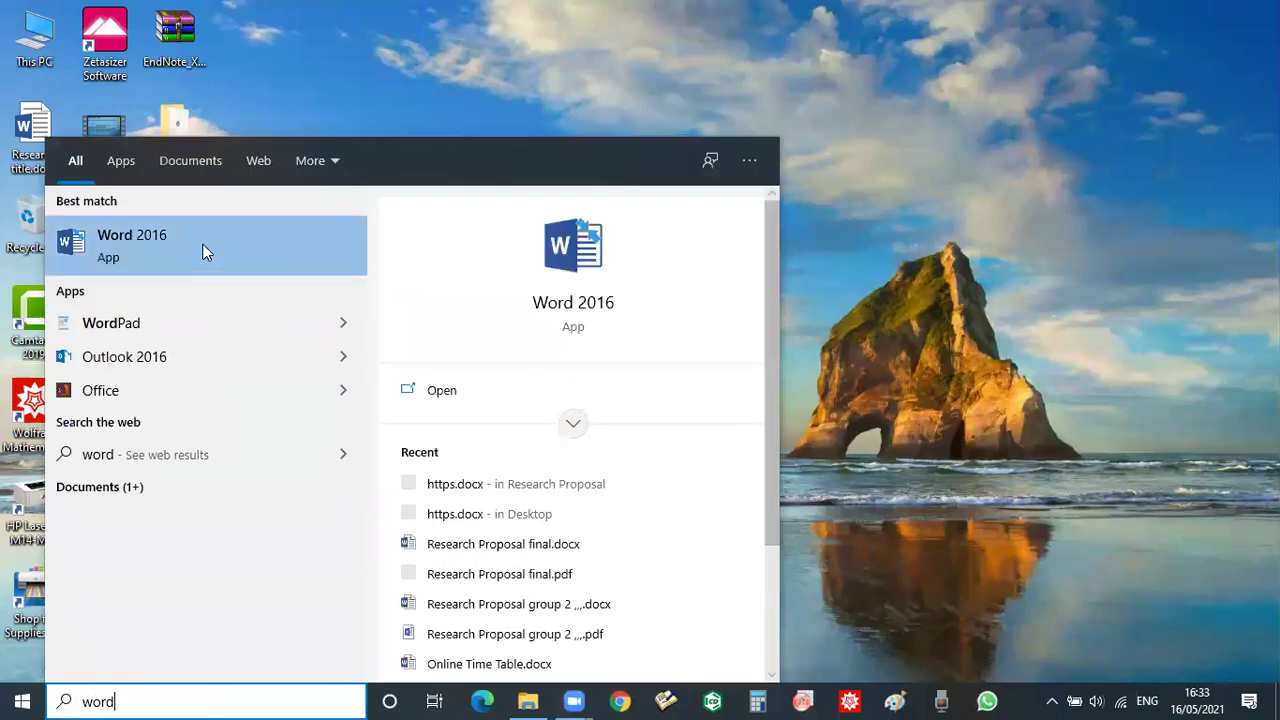
click(206, 250)
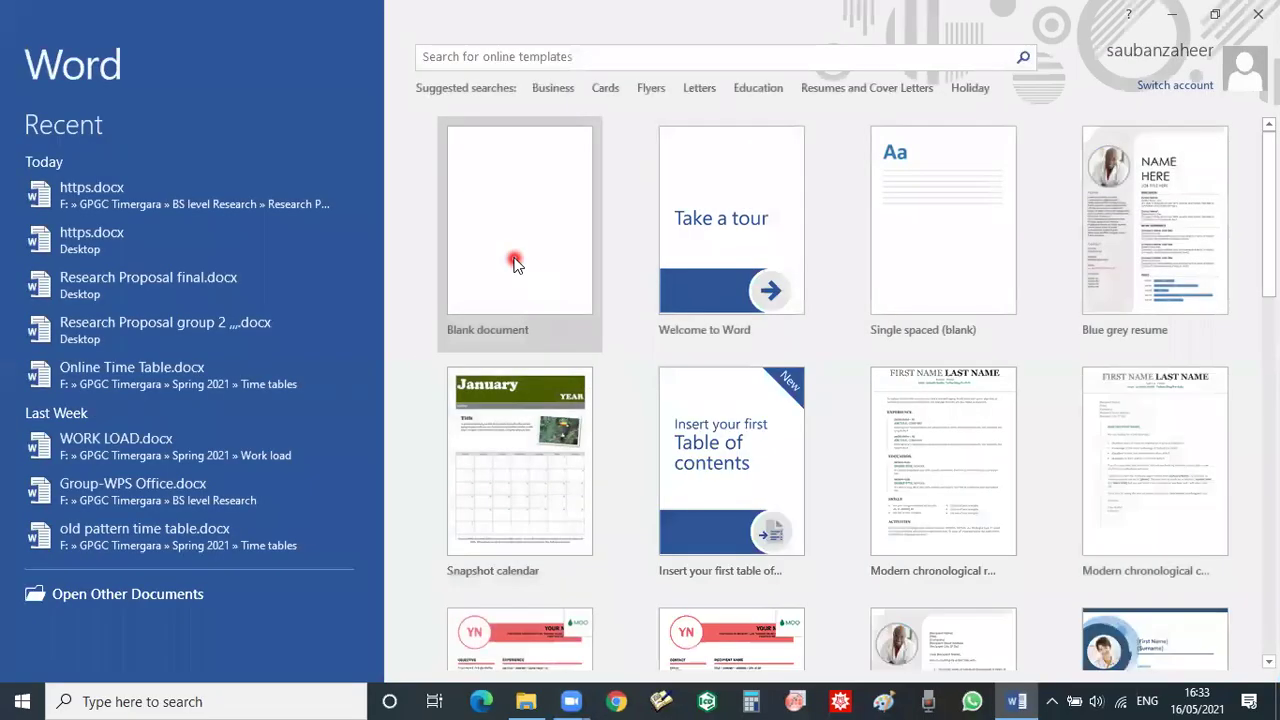
click(512, 336)
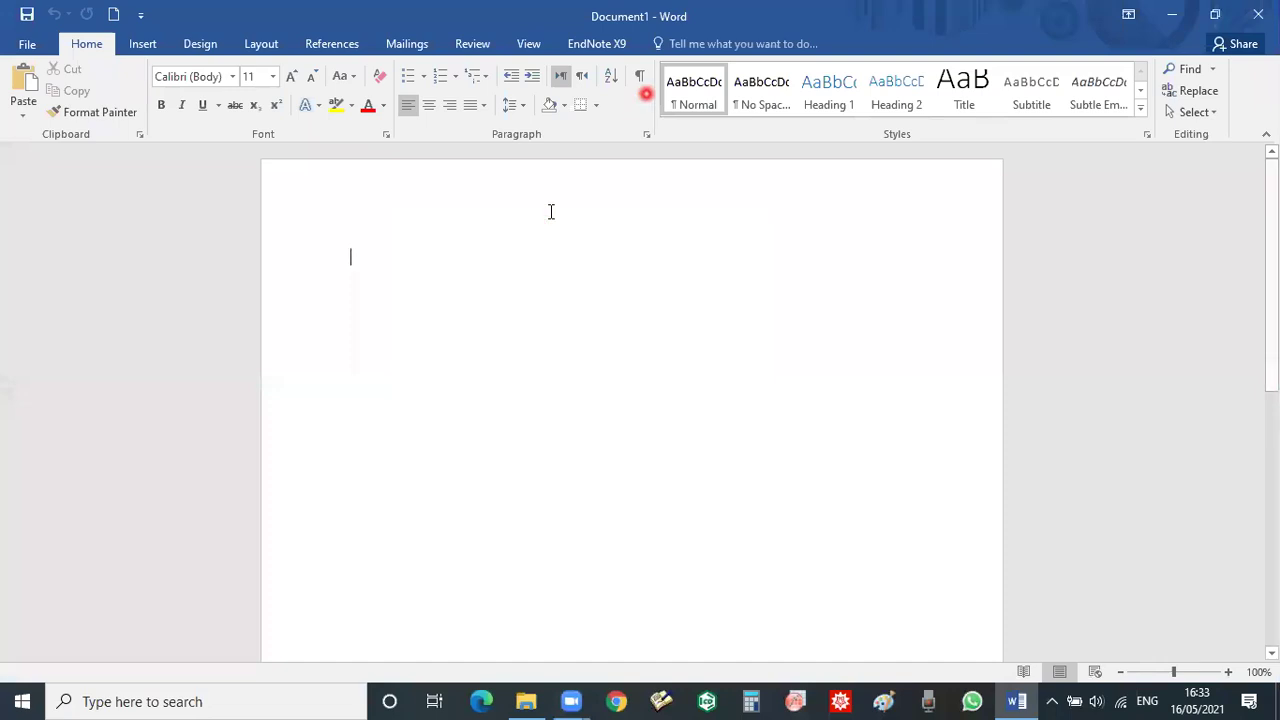
click(616, 46)
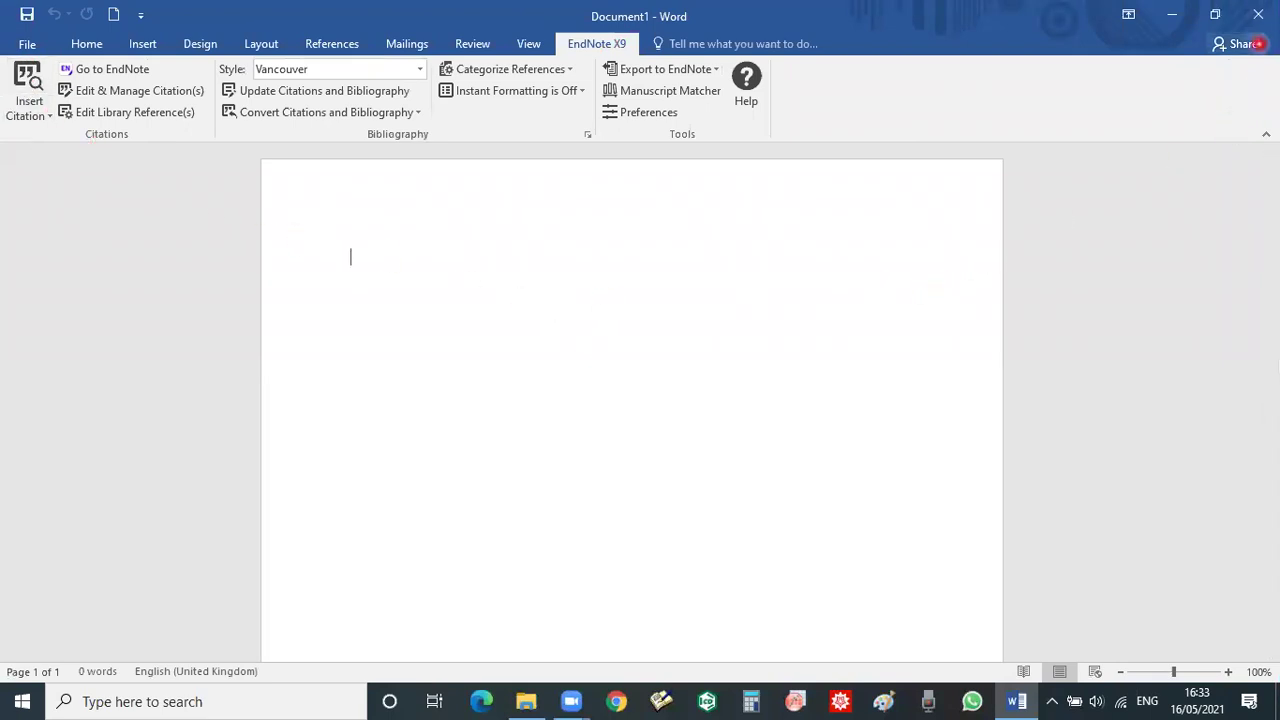
click(1258, 14)
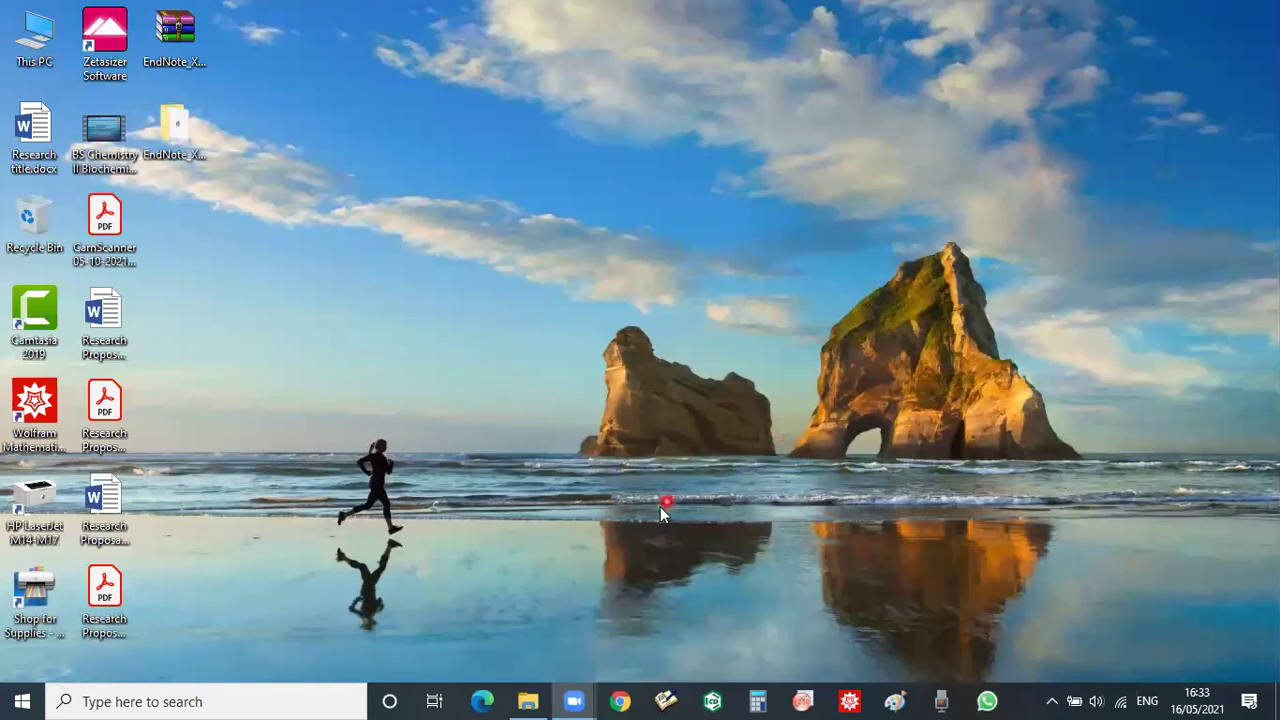
Launch EndNote X9 from the Windows search.
click(255, 691)
text(end)
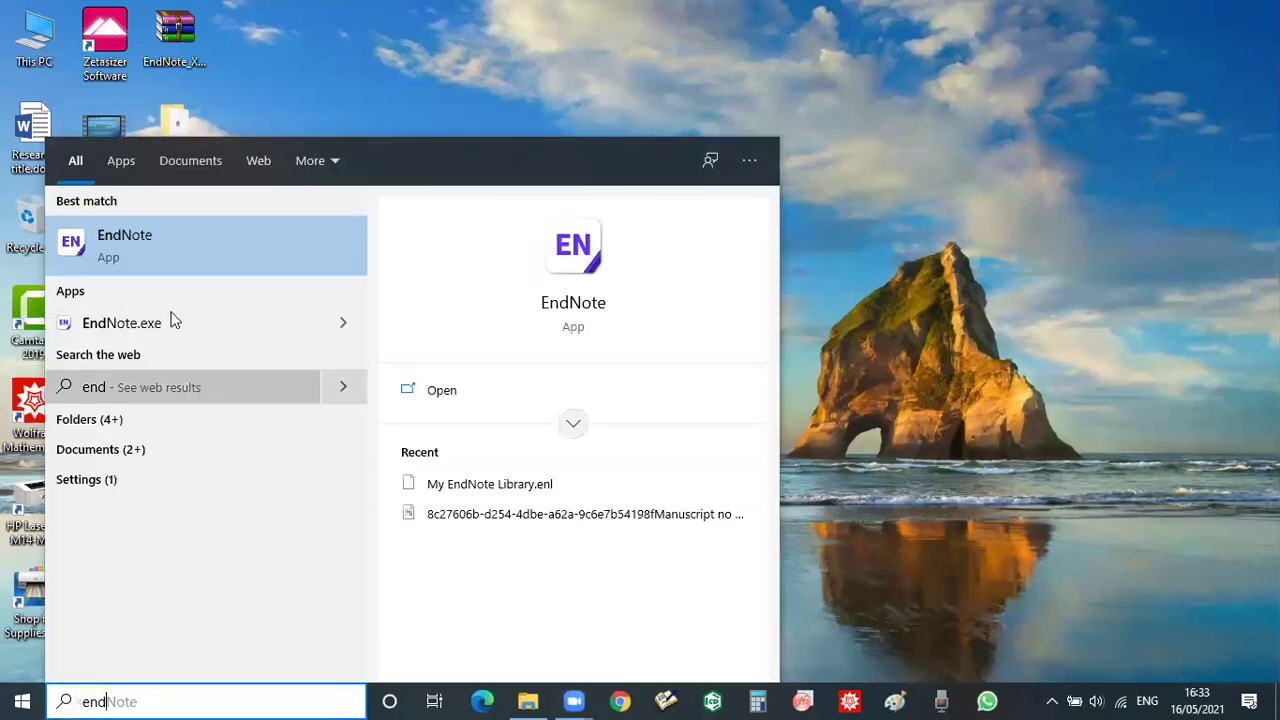
click(150, 247)
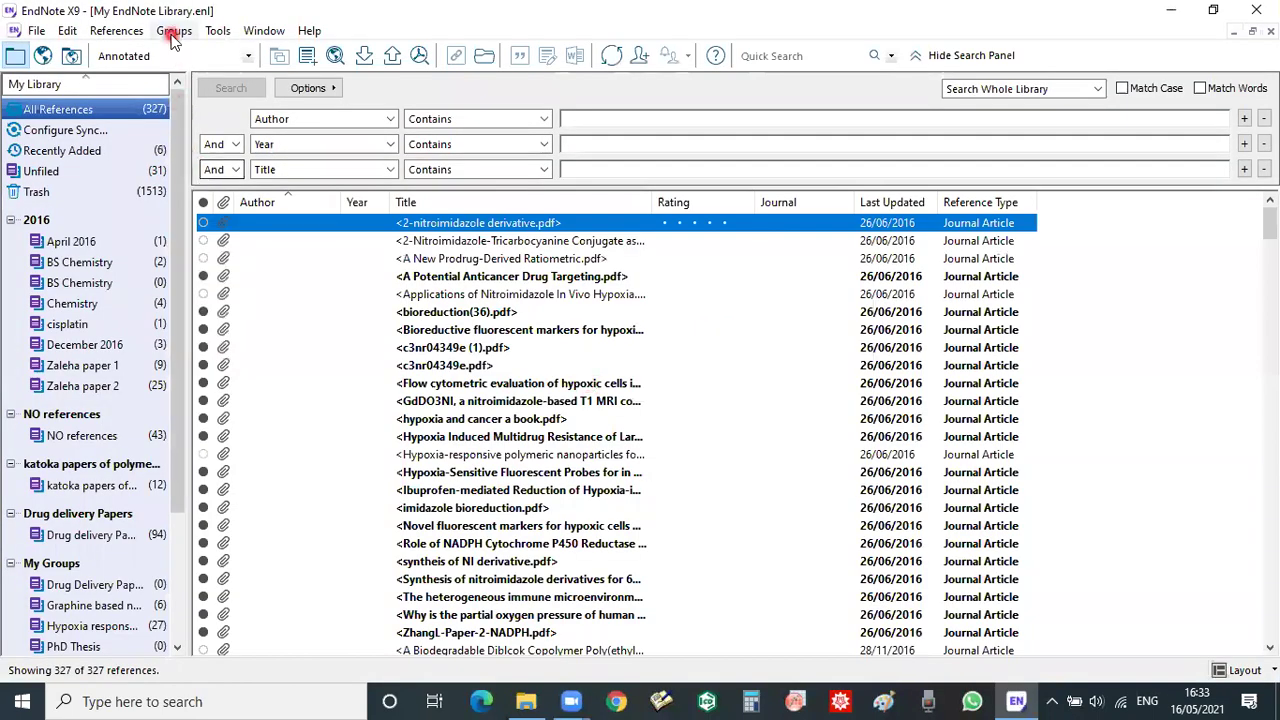
Create a new empty group named 'chem', then go back to All References.
click(172, 32)
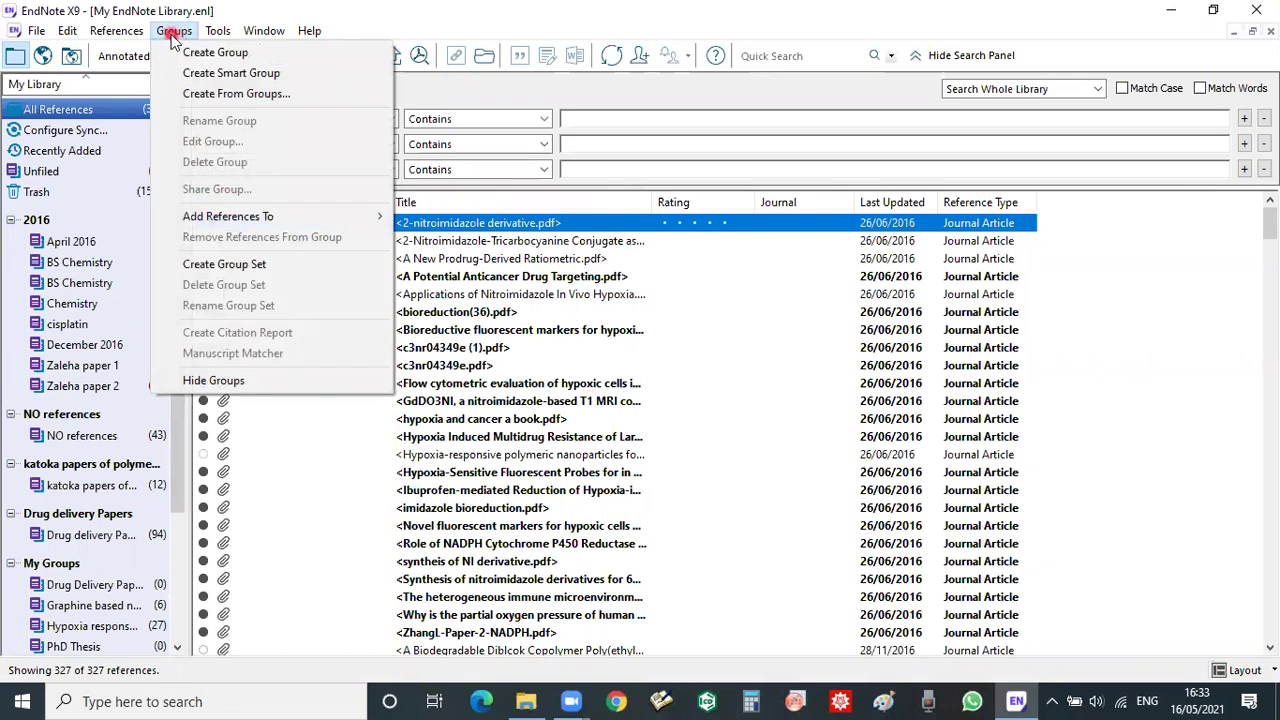
click(215, 52)
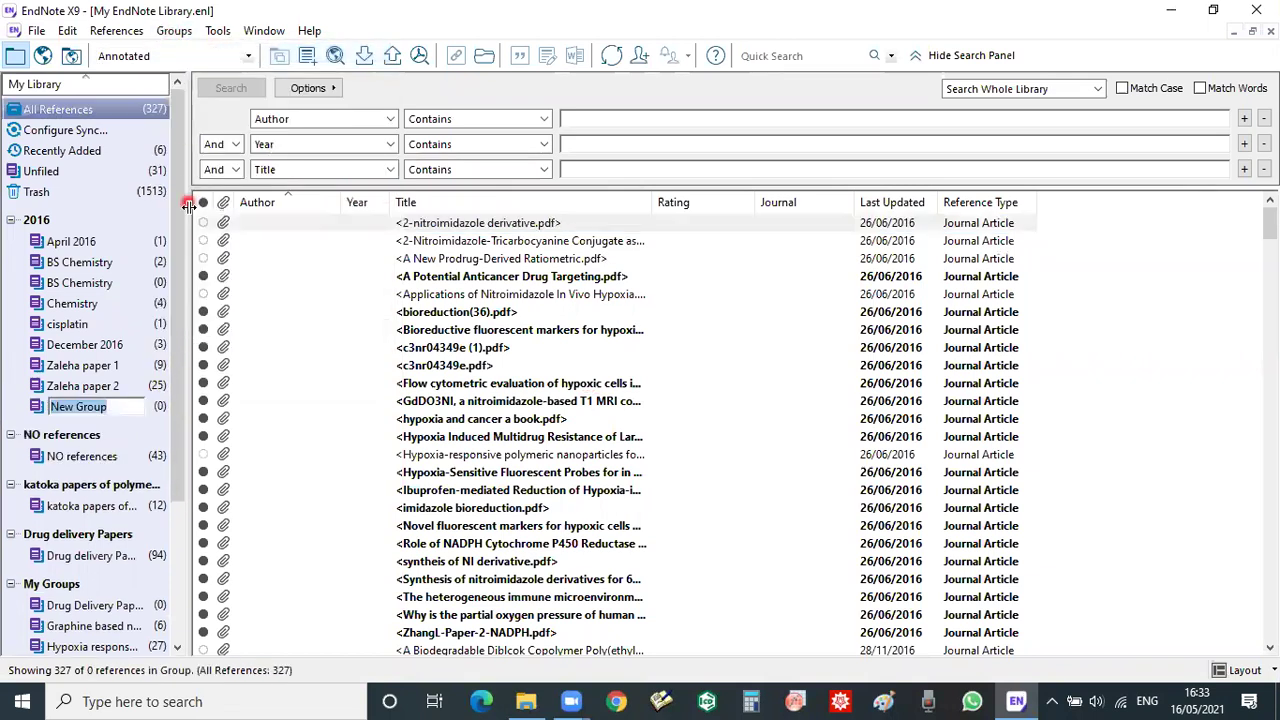
text(c)
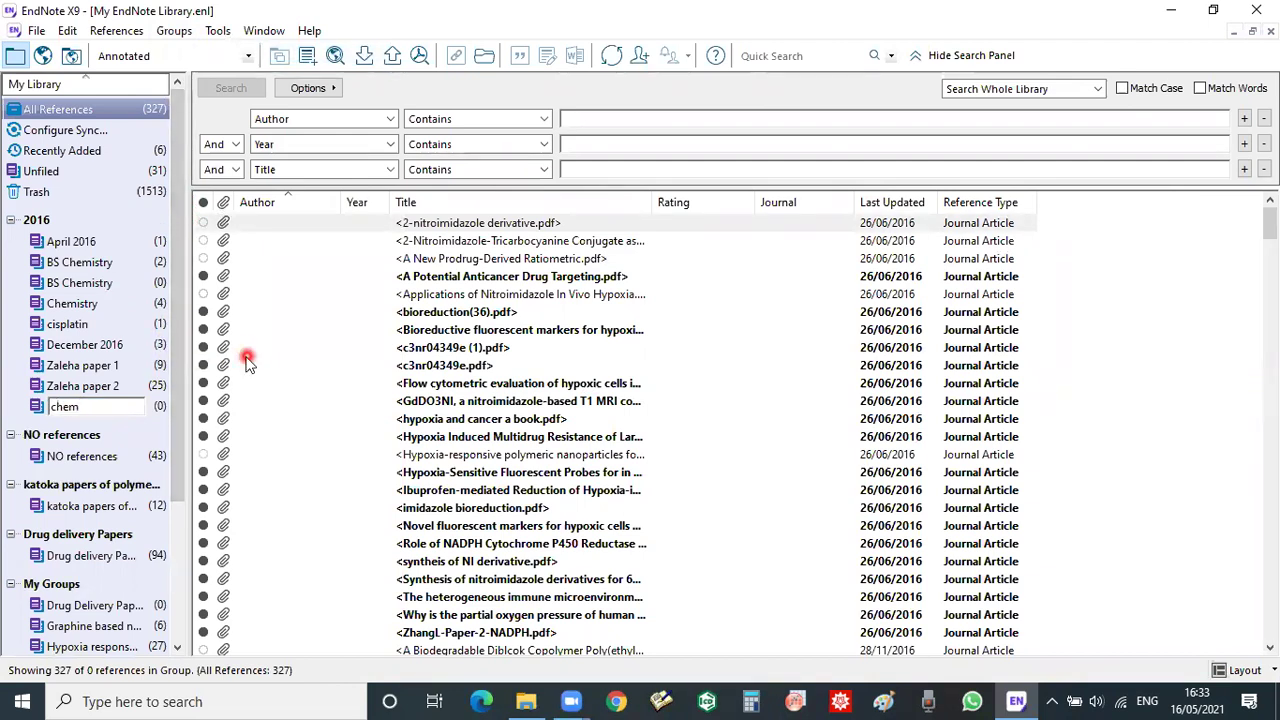
text(hem)
click(143, 410)
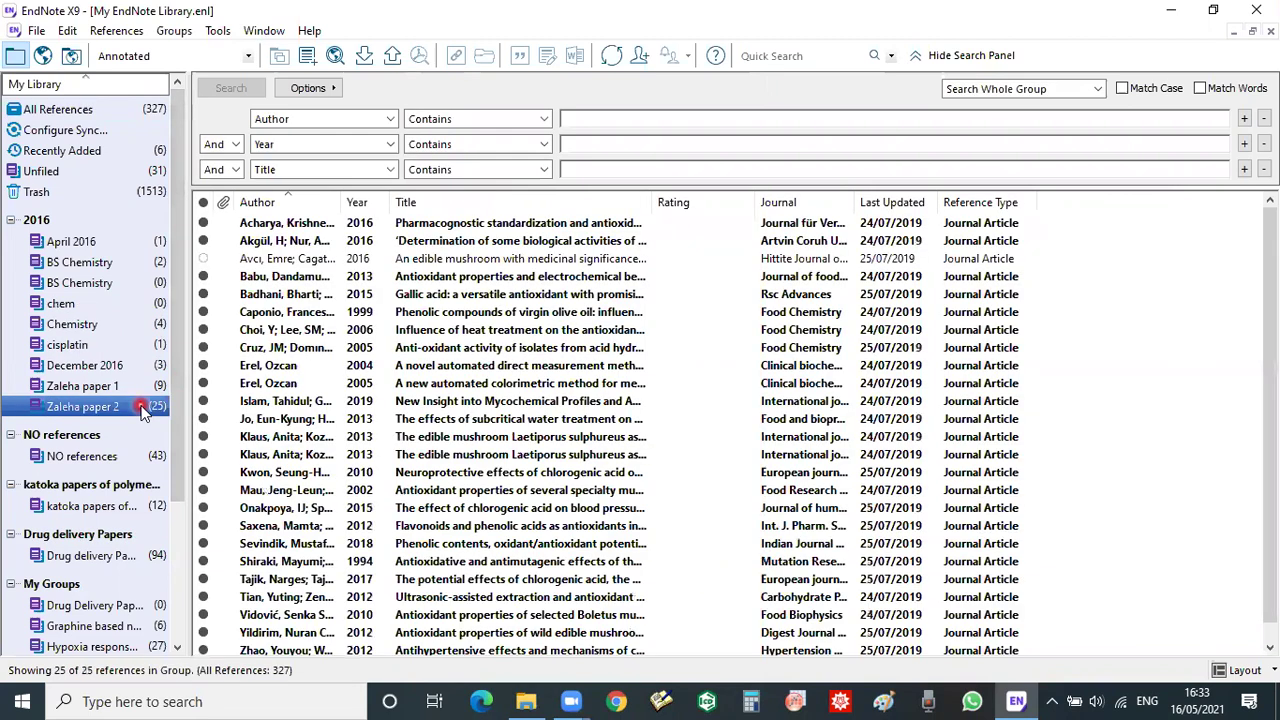
click(100, 305)
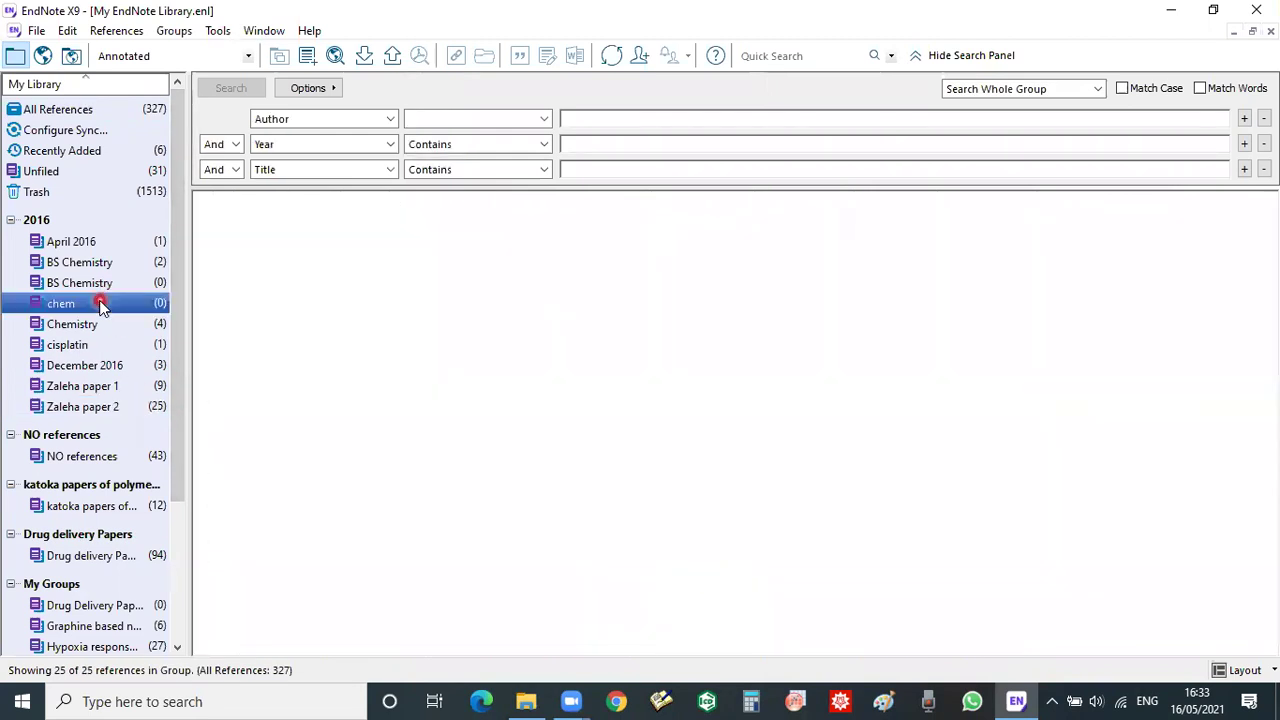
click(113, 110)
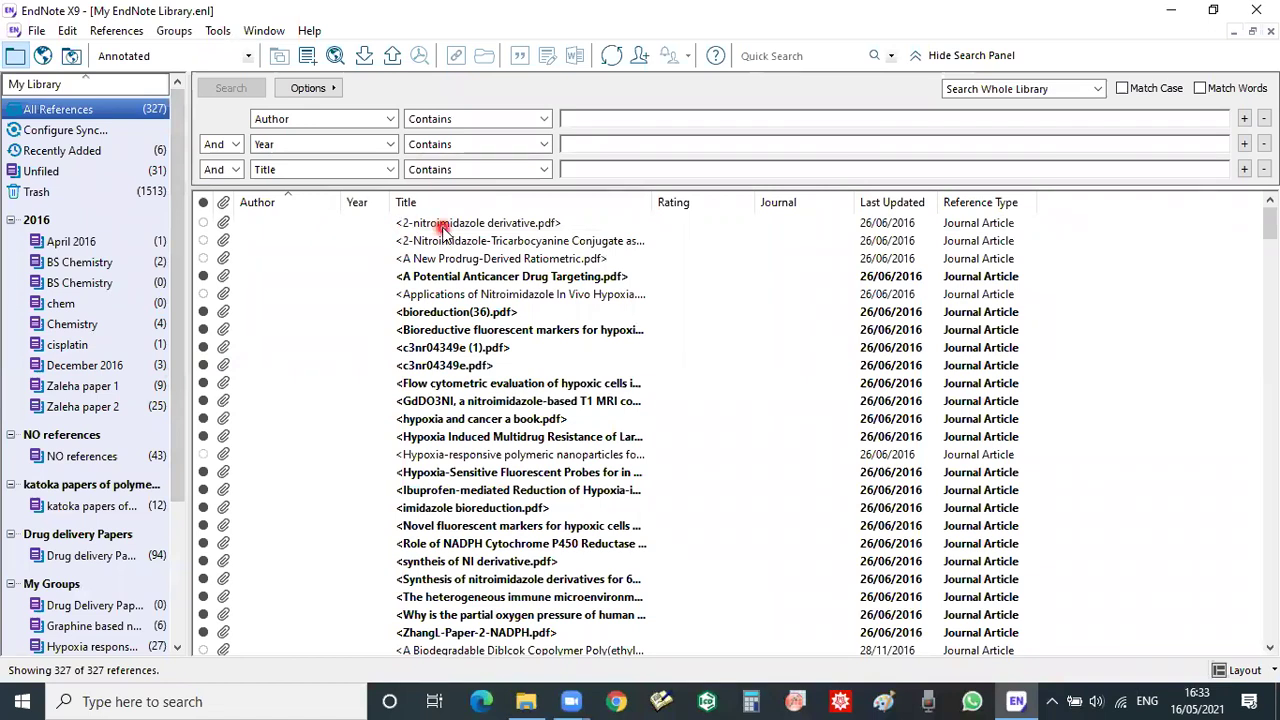
Copy the first four references in the library.
click(415, 230)
drag(420, 247, 430, 276)
right_click(428, 260)
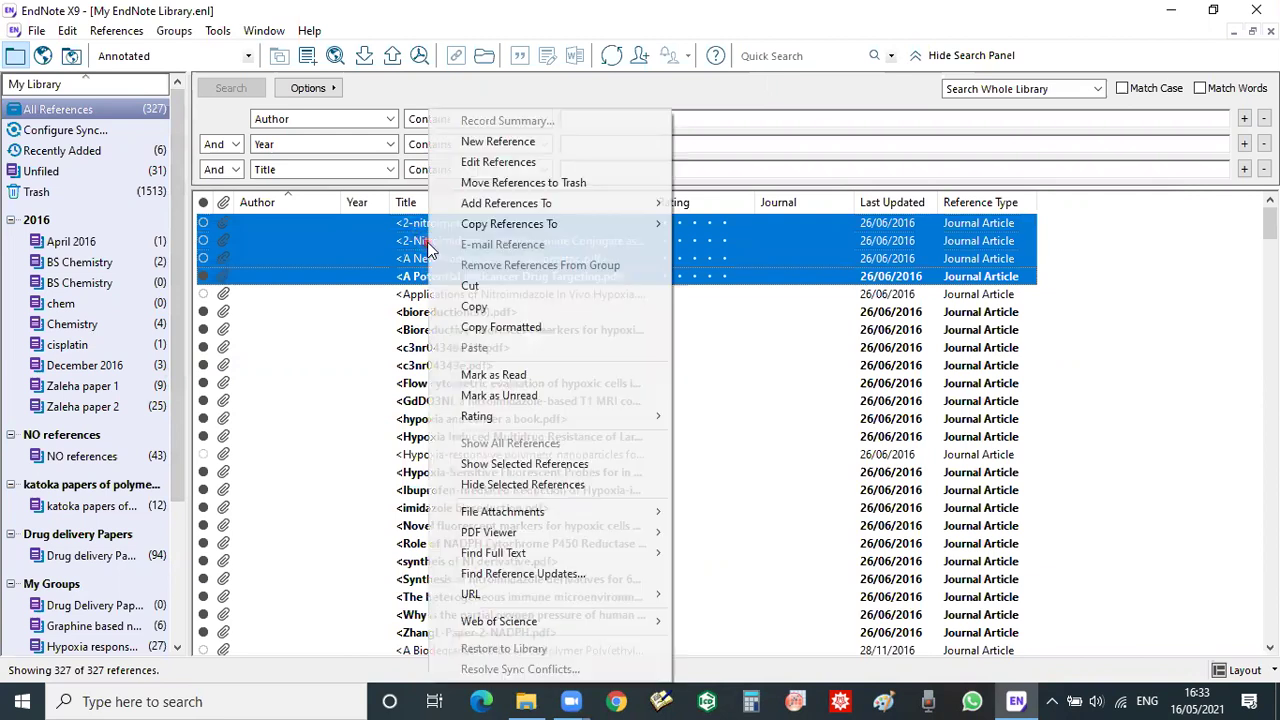
click(474, 307)
Paste the four references into the chem group and select the 2-nitroimidazole derivative reference.
mouse_move(320, 280)
mouse_down()
mouse_move(142, 235)
mouse_move(100, 197)
mouse_up()
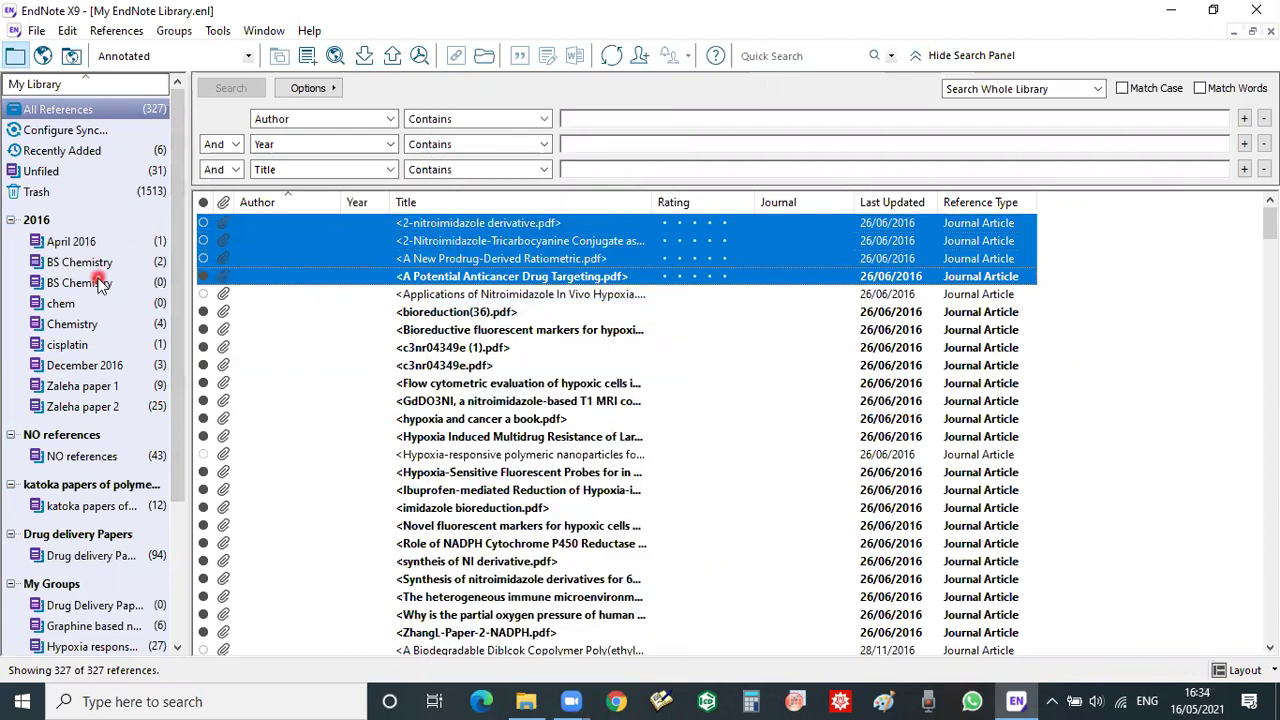
click(125, 306)
right_click(384, 316)
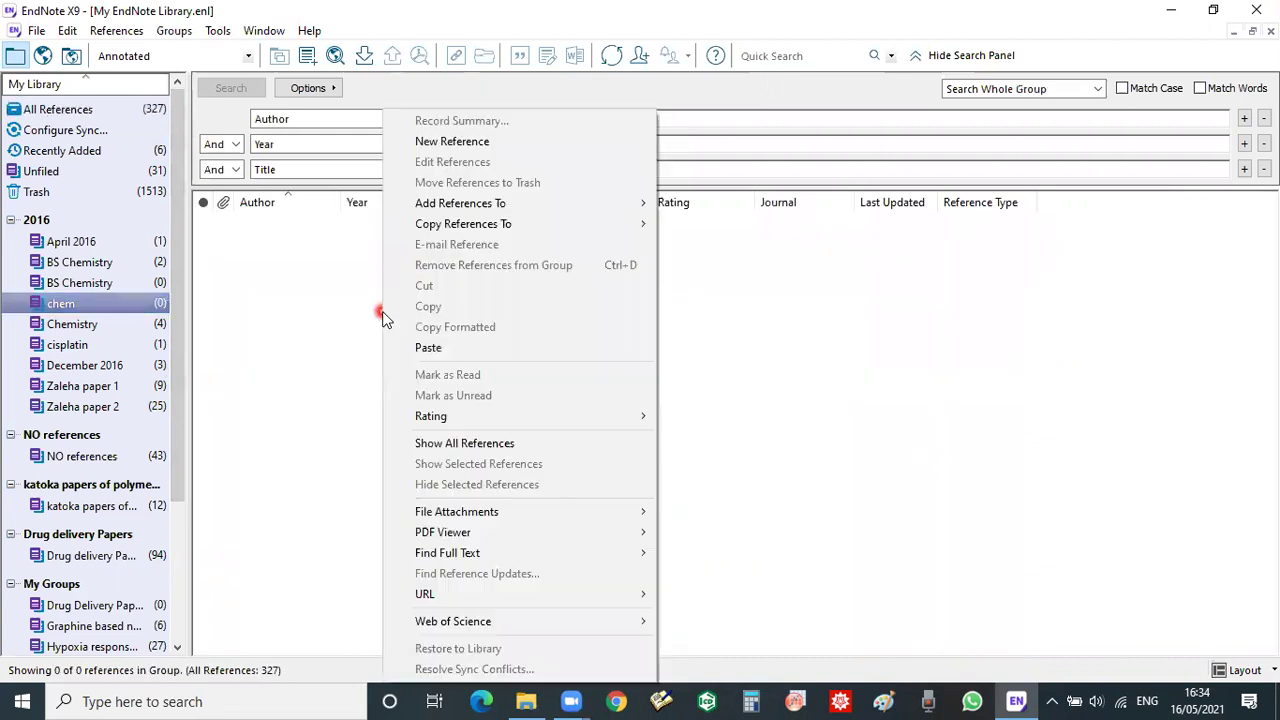
click(446, 352)
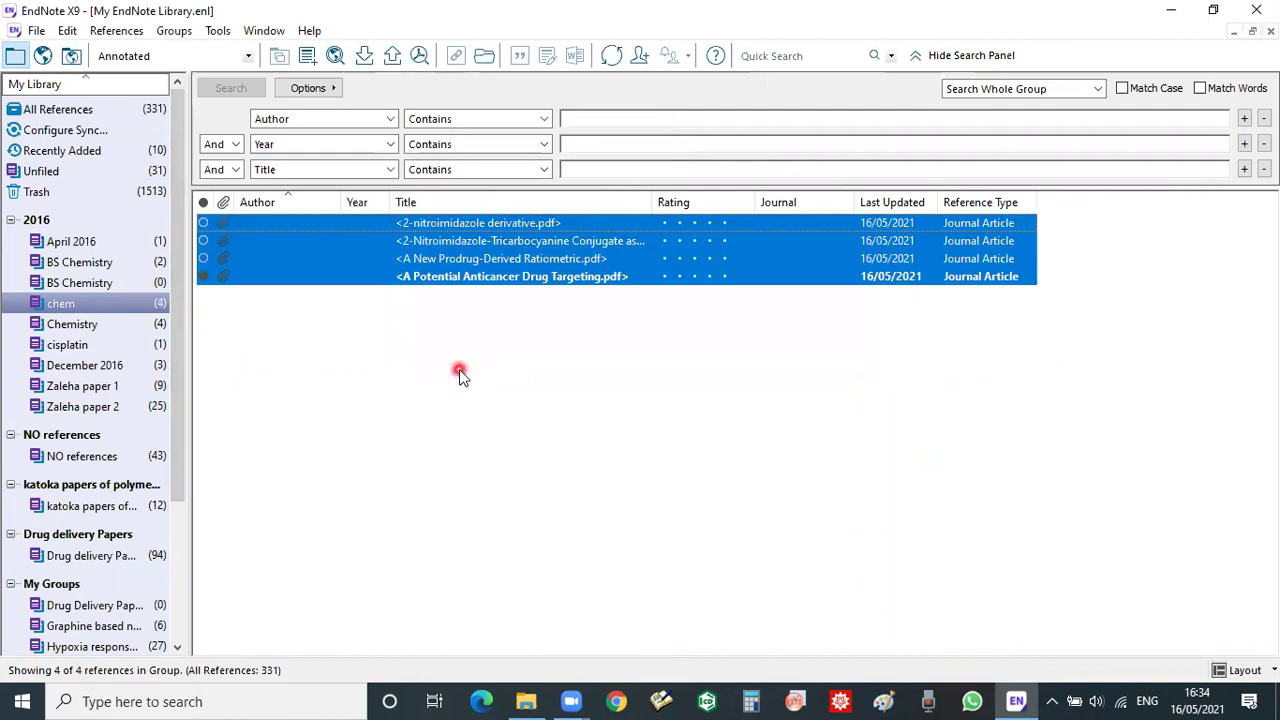
click(365, 225)
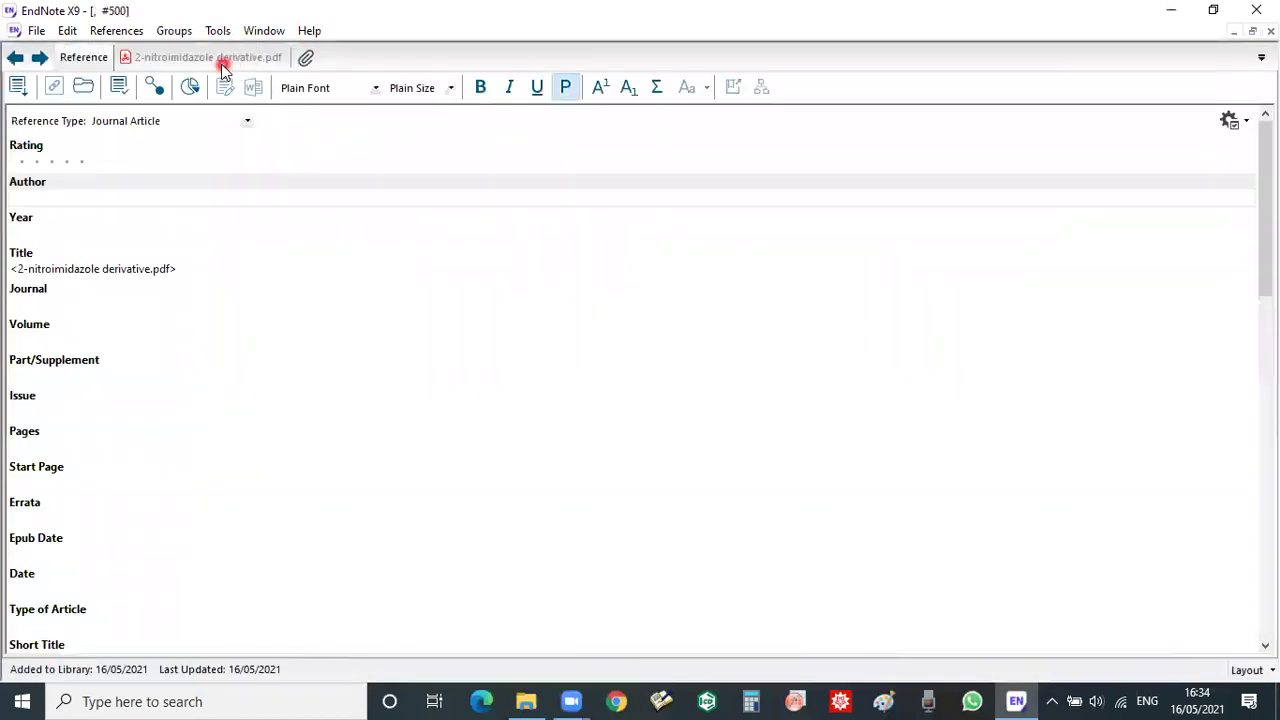
Attach '17193-Article Text-32233-1-10-20181204.pdf' to the reference from its PDF tab.
click(223, 60)
click(306, 58)
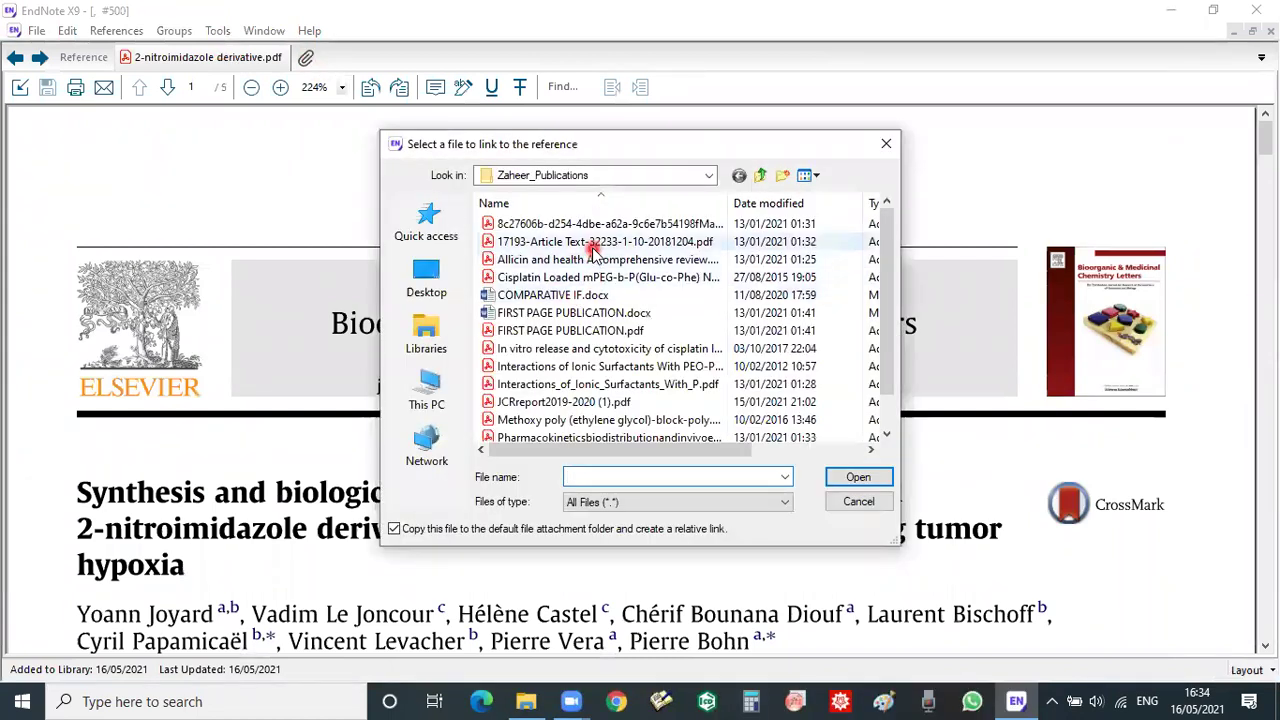
double_click(588, 243)
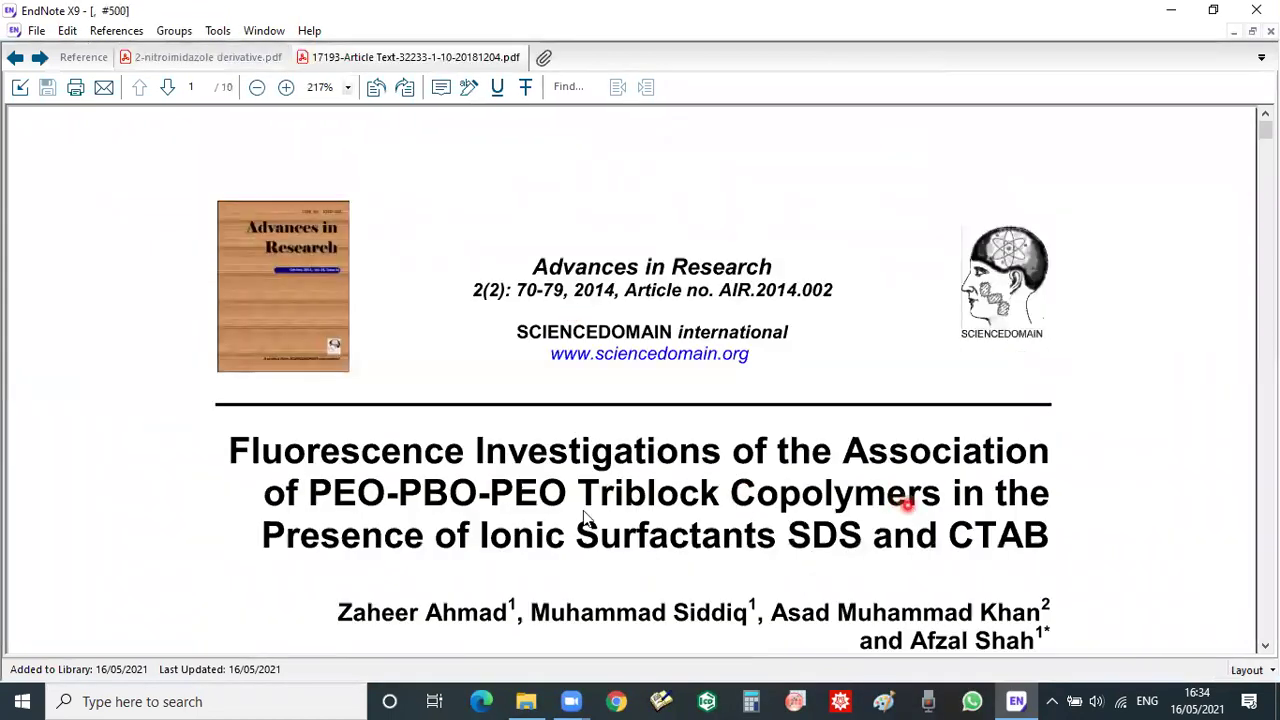